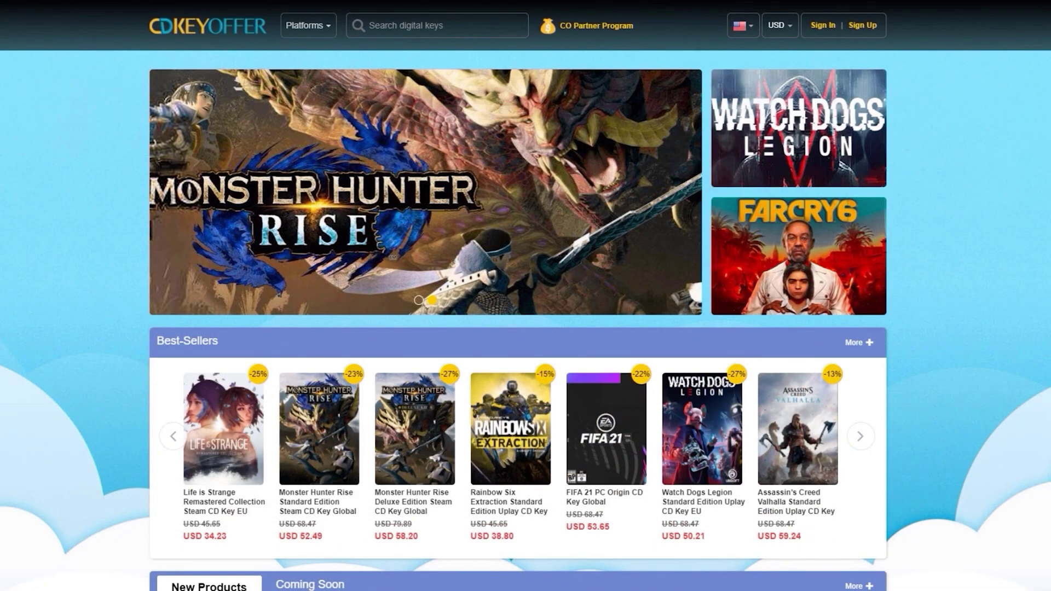
Step: Search CDKeyOffer for 'windows 10' and open the MS Windows 10 Pro OEM CD KEY GLOBAL product
scroll(518, 312, down, 10)
click(424, 25)
text(windo)
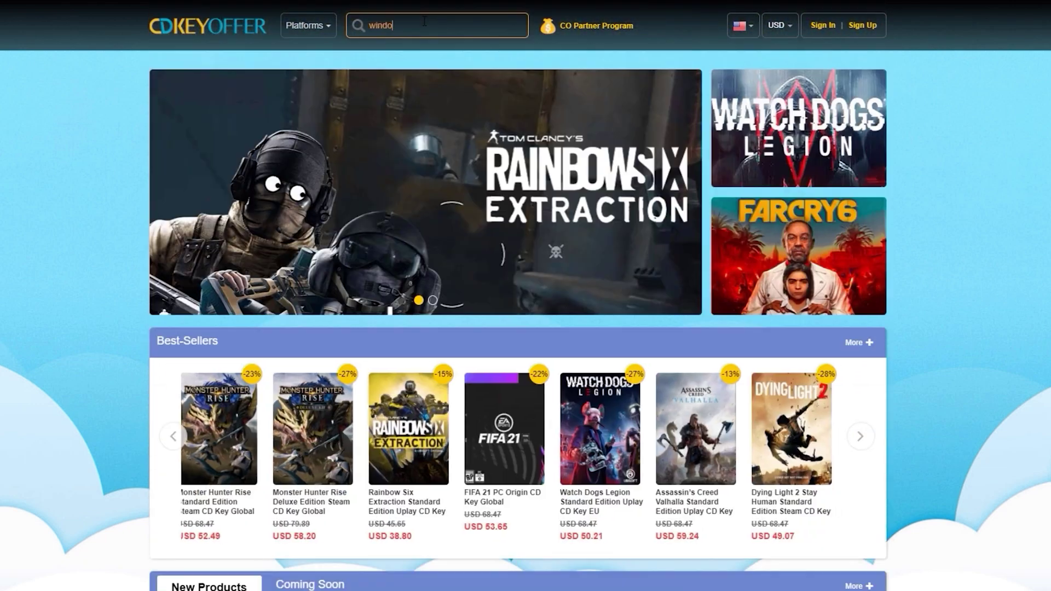
text(ws 10)
key(Return)
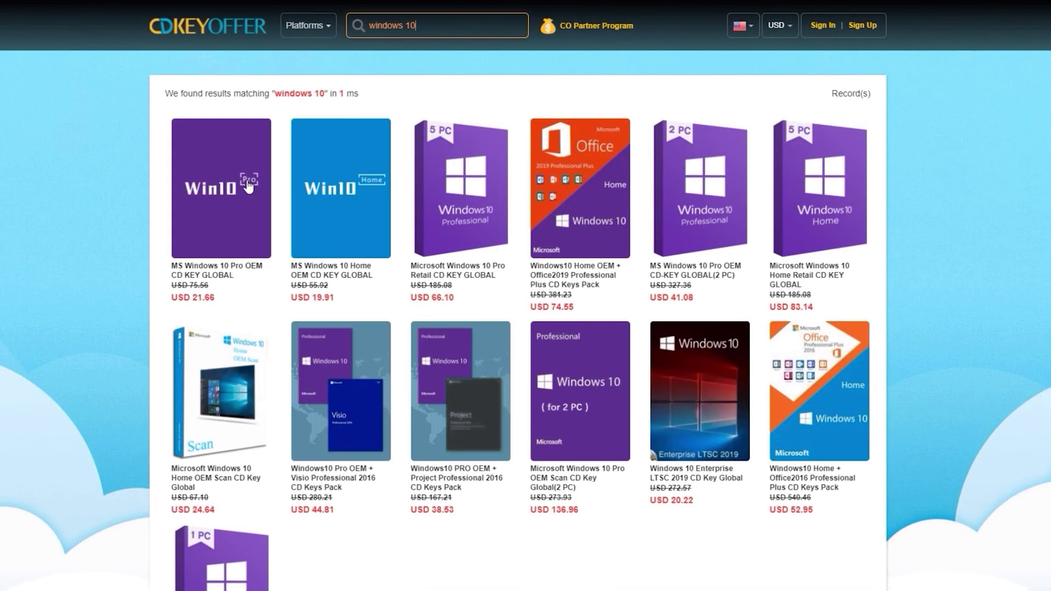
click(248, 186)
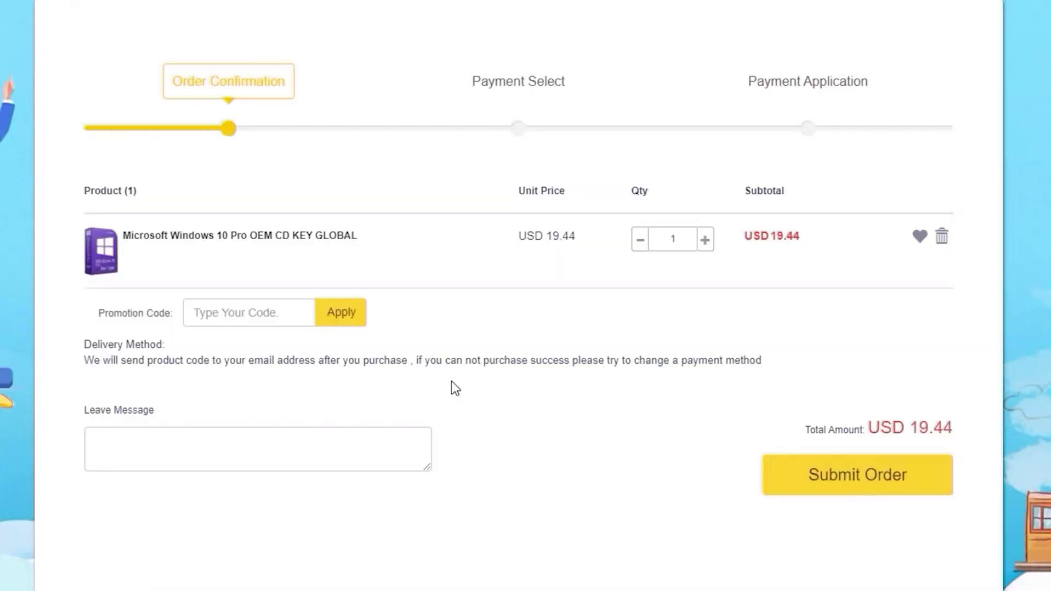
Step: Check out the Windows 10 Pro key with promo code dood20, bringing the total to USD 15.55
click(579, 418)
click(286, 316)
text(dood2)
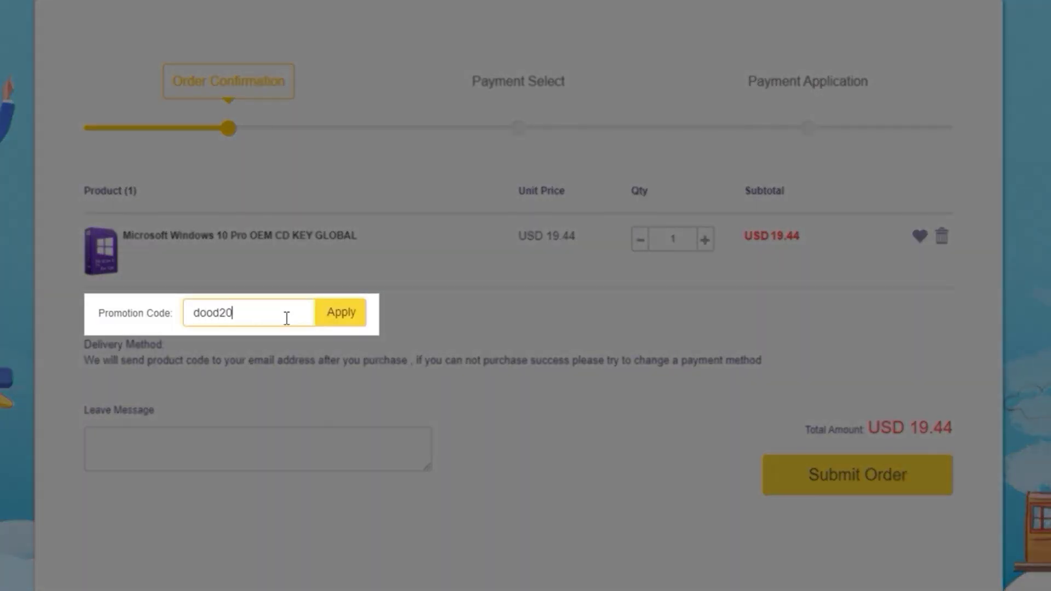
text(0)
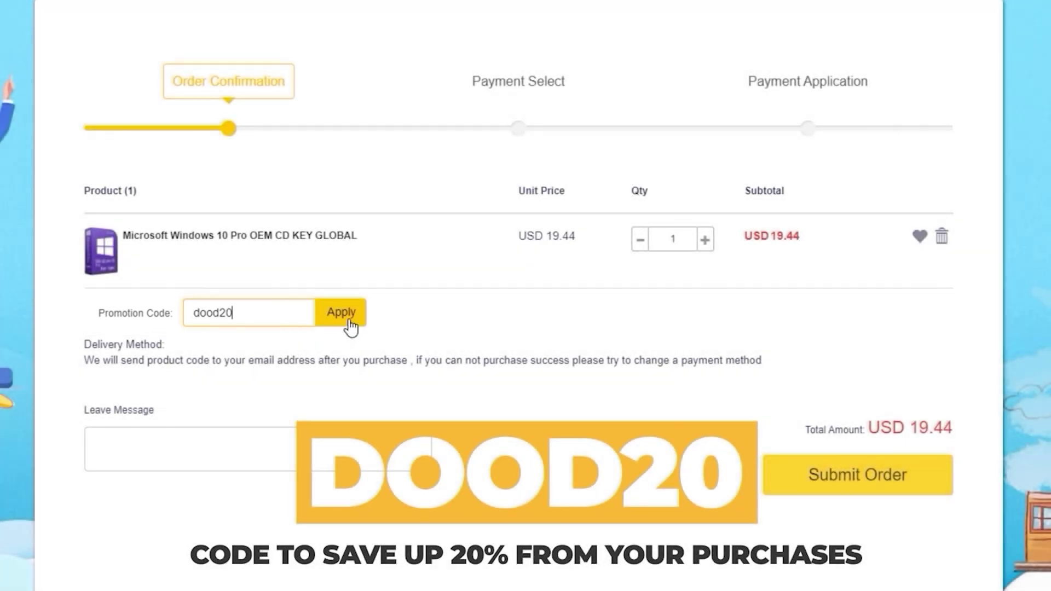
click(341, 313)
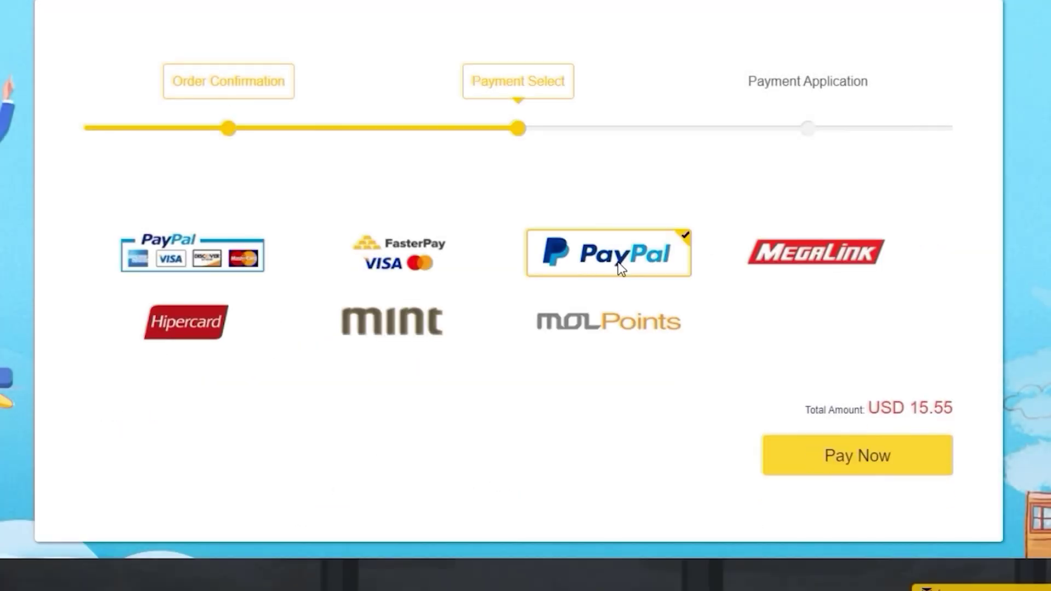
Step: Pay for the order from the PayPal balance and view the purchased key
click(834, 442)
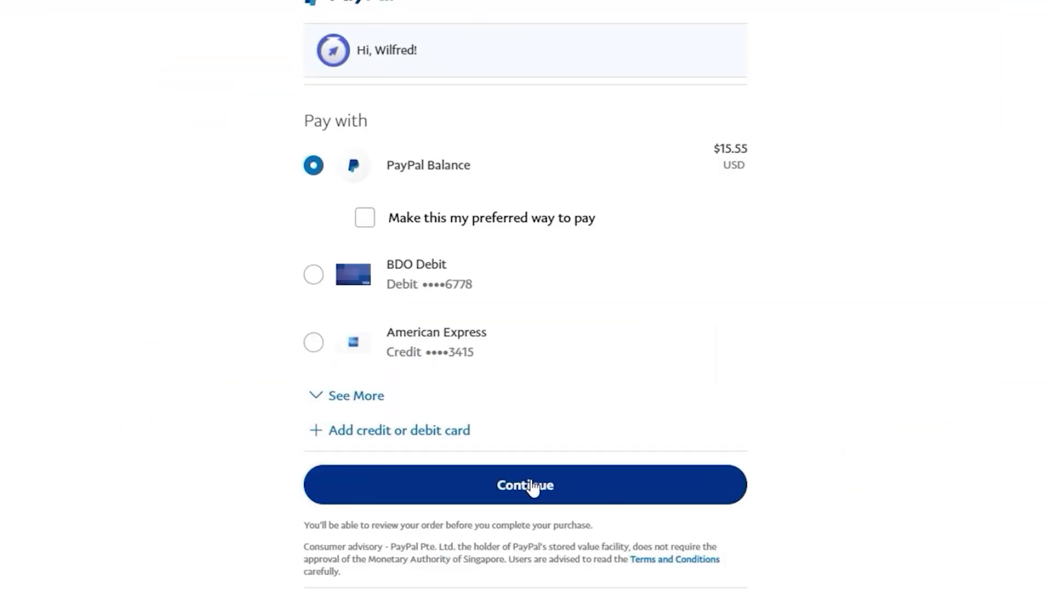
click(534, 485)
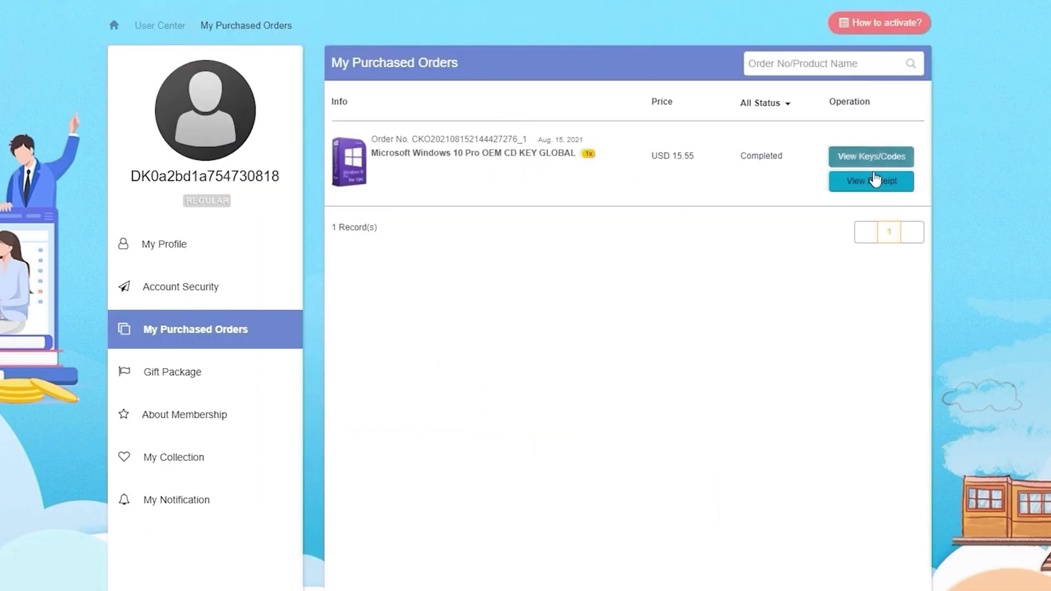
click(877, 174)
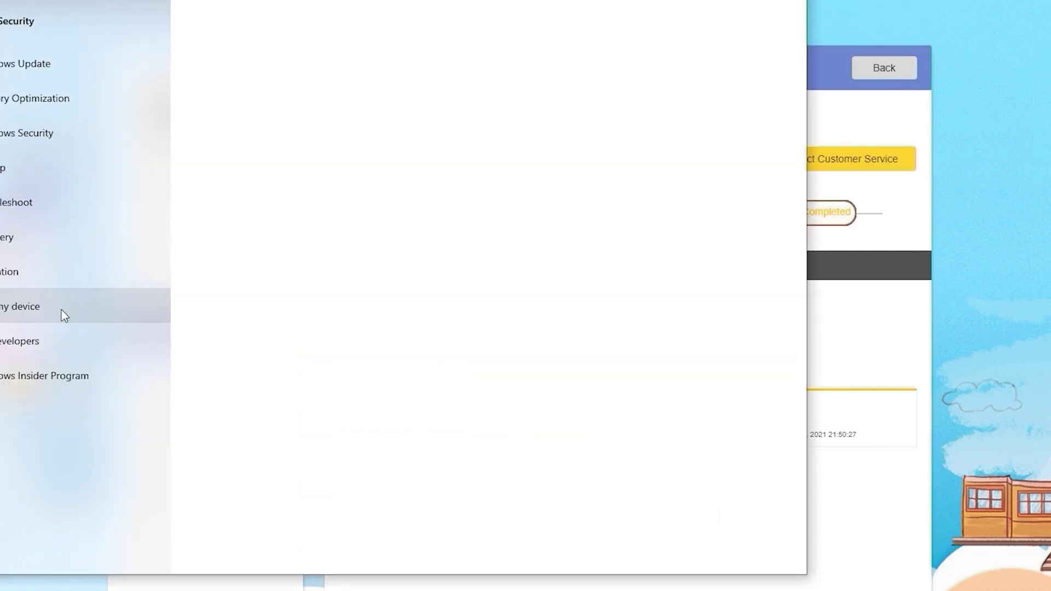
Step: Paste the purchased product key into Windows Activation to activate Windows
click(257, 390)
right_click(306, 258)
click(319, 264)
click(497, 316)
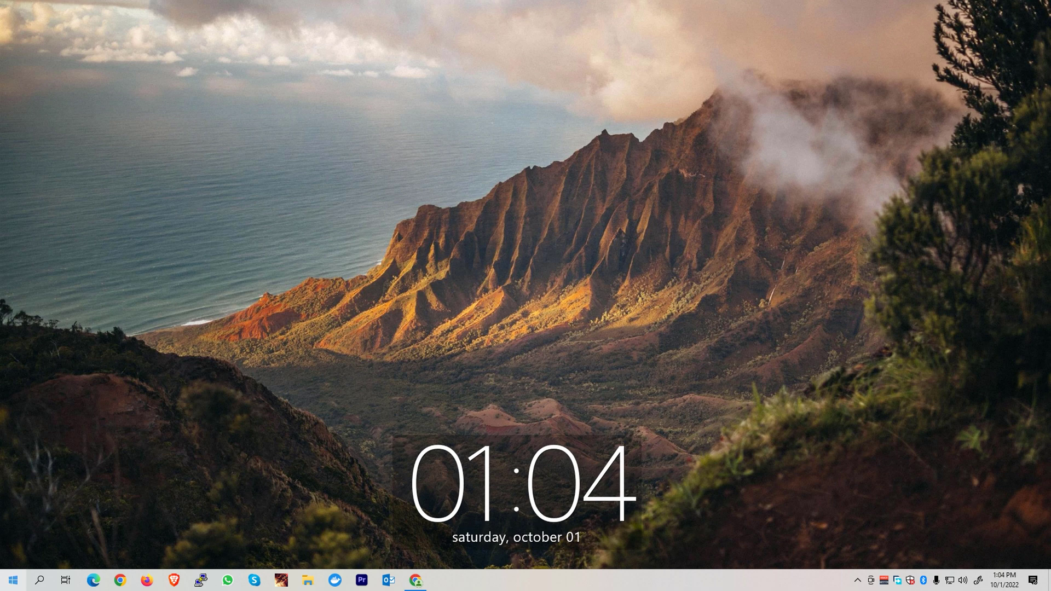
Step: Find 'regedit' from the Start menu and run Registry Editor as administrator
click(13, 580)
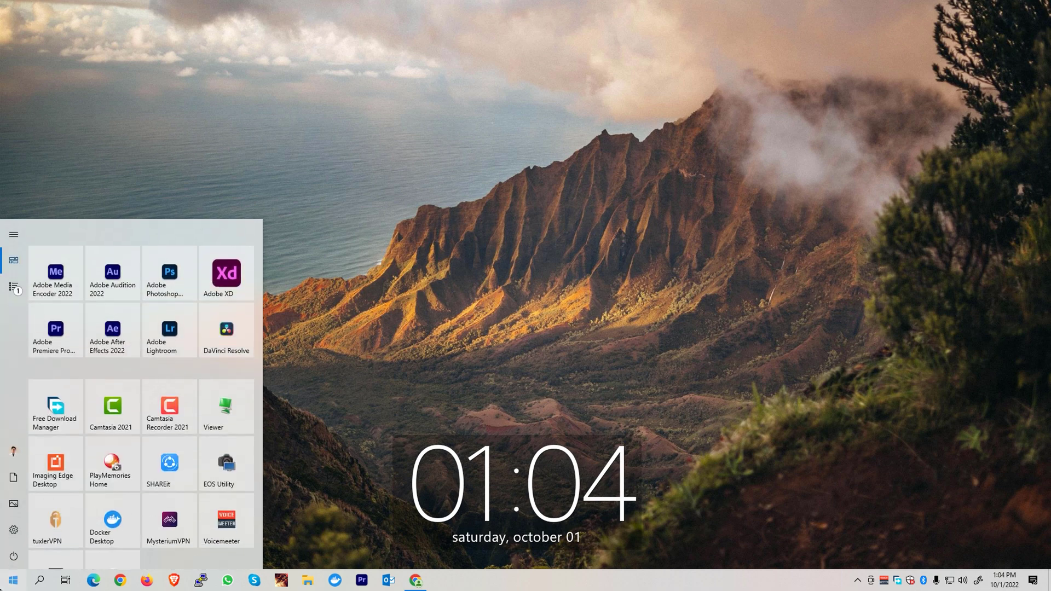
text(regedit)
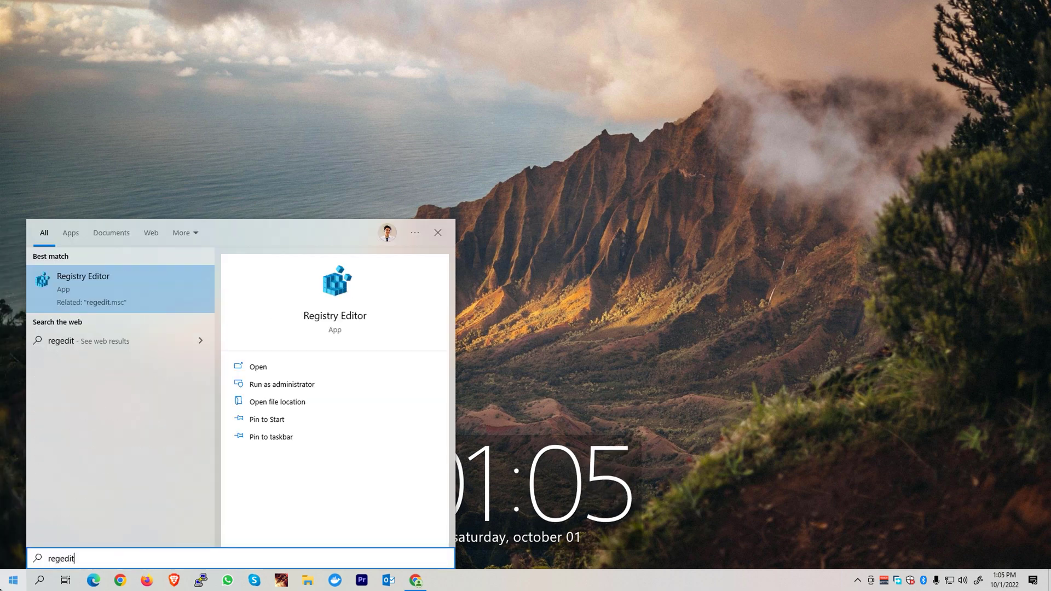
right_click(91, 285)
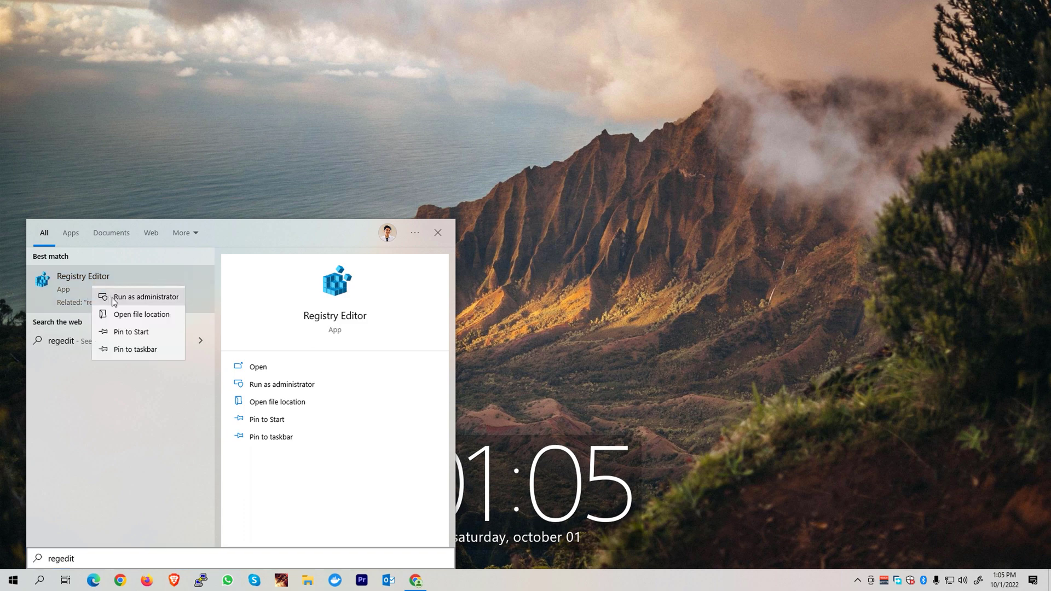
click(137, 296)
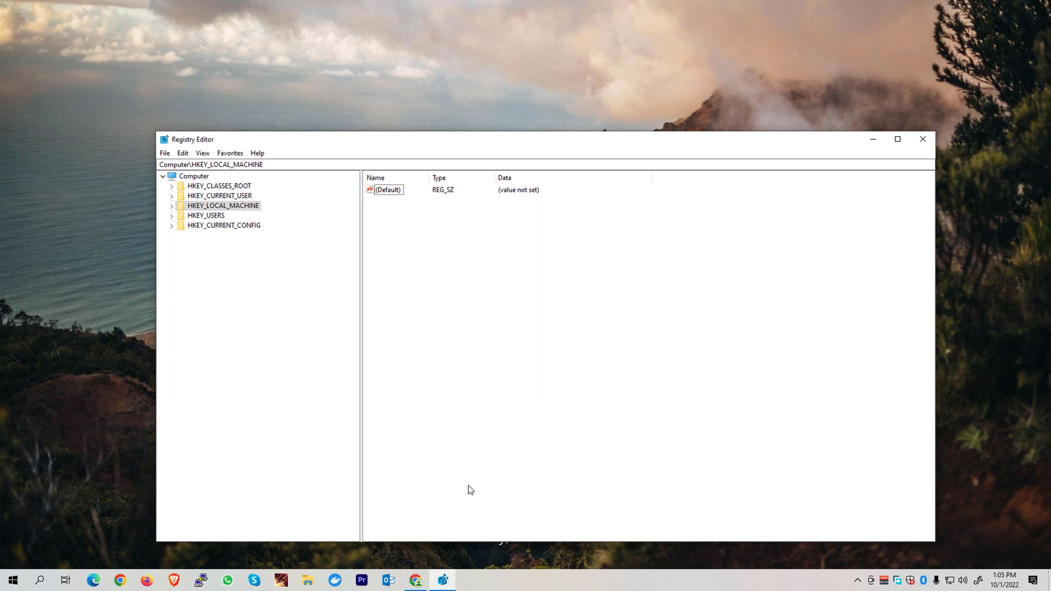
Step: Close the running Chrome window from the taskbar, keeping Registry Editor in focus
right_click(422, 580)
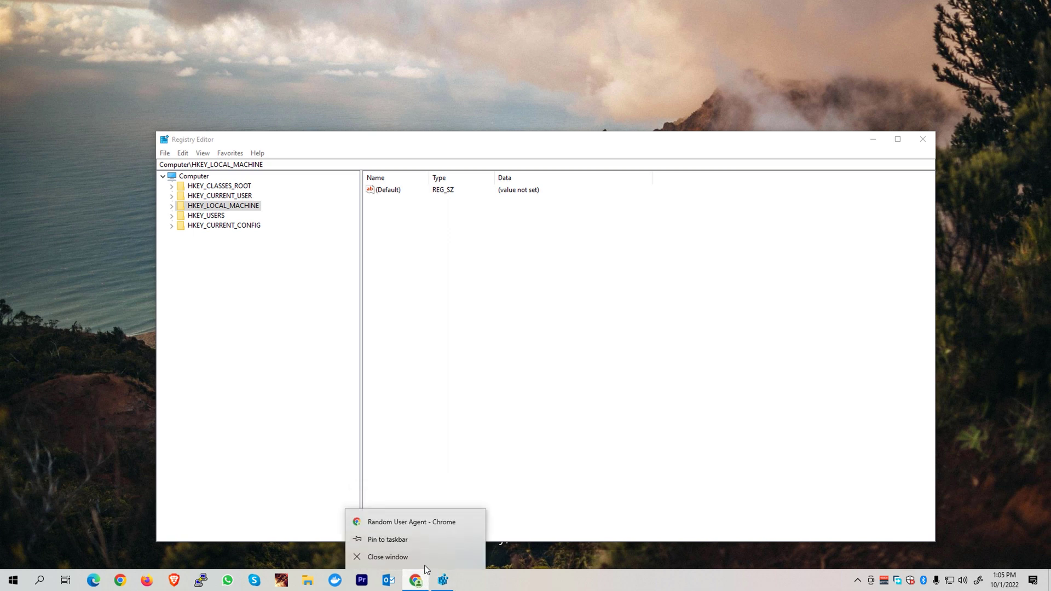
click(387, 558)
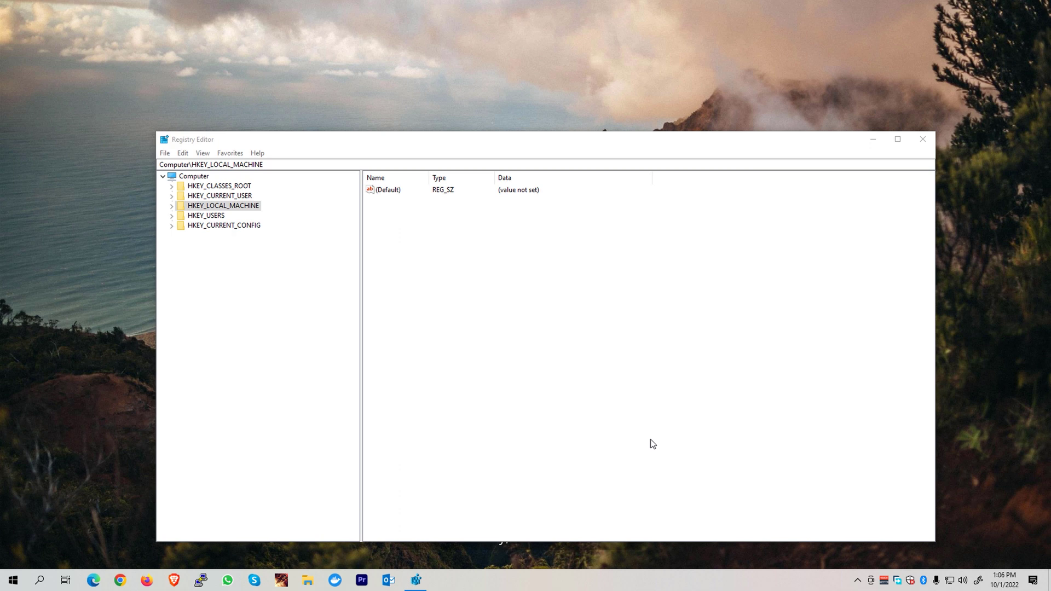
click(690, 284)
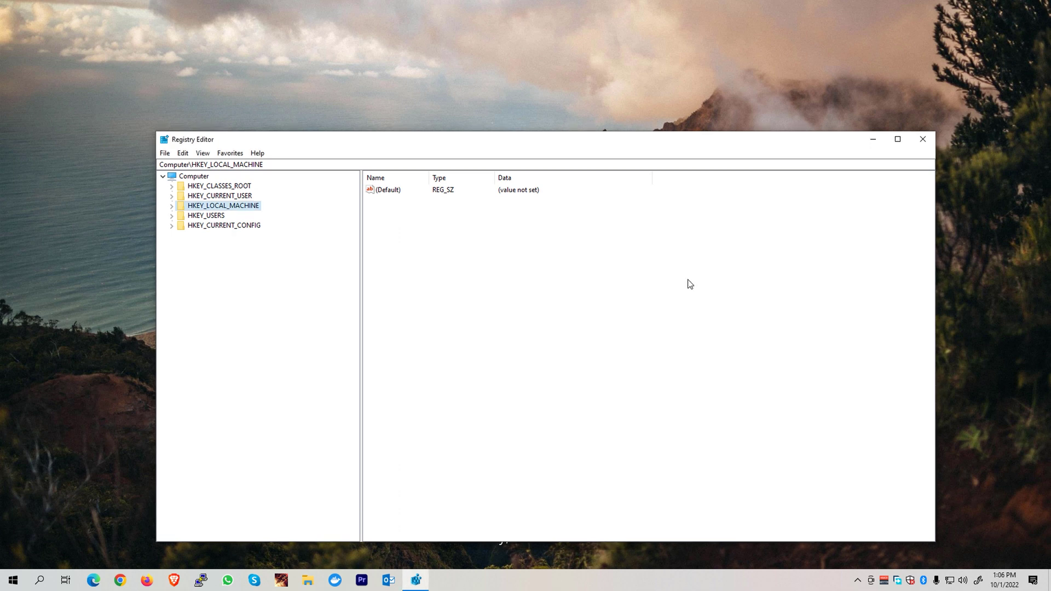
Step: Navigate to HKEY_CURRENT_USER\SOFTWARE\Google\Chrome to show its UsageStatsInSample value
click(171, 197)
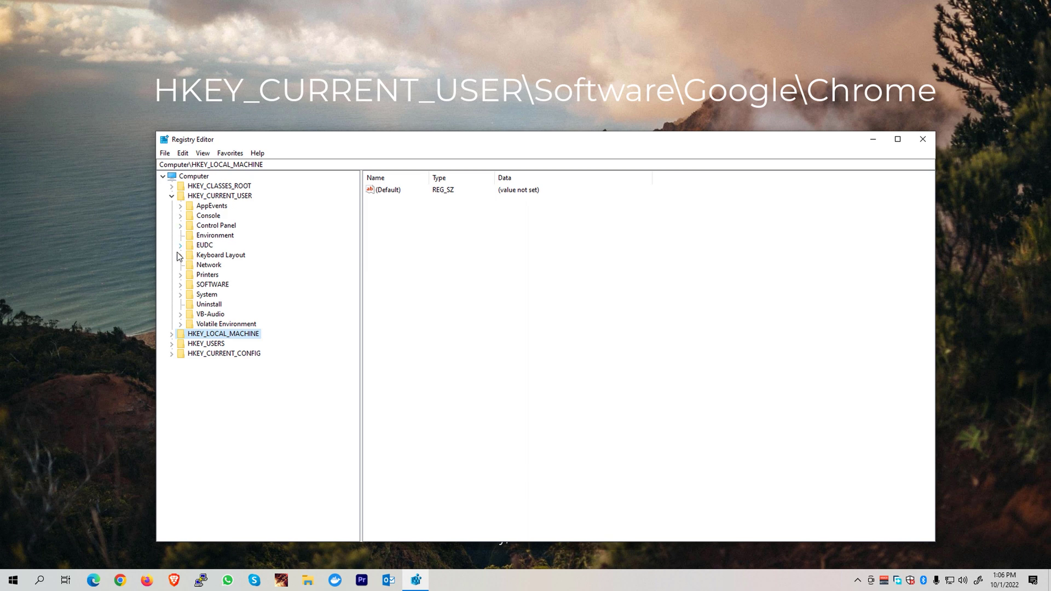
double_click(186, 286)
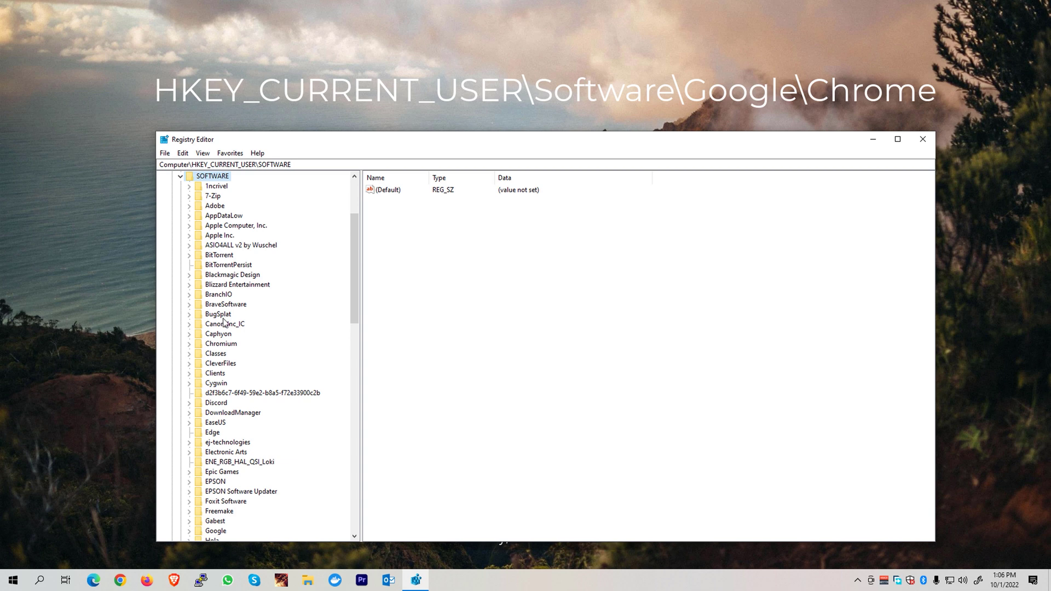
key(g)
key(g)
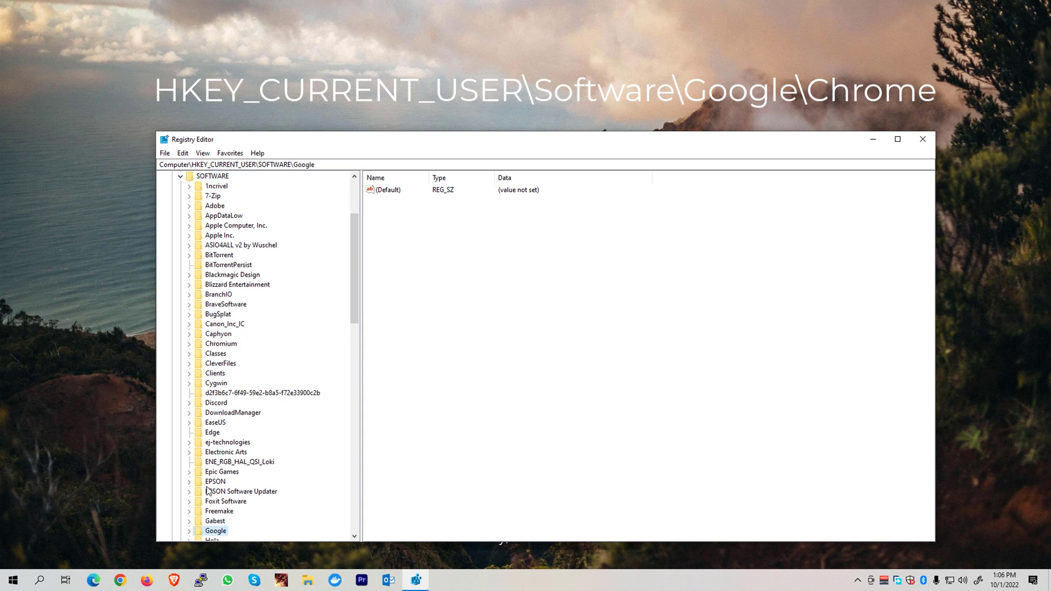
scroll(205, 502, down, 1)
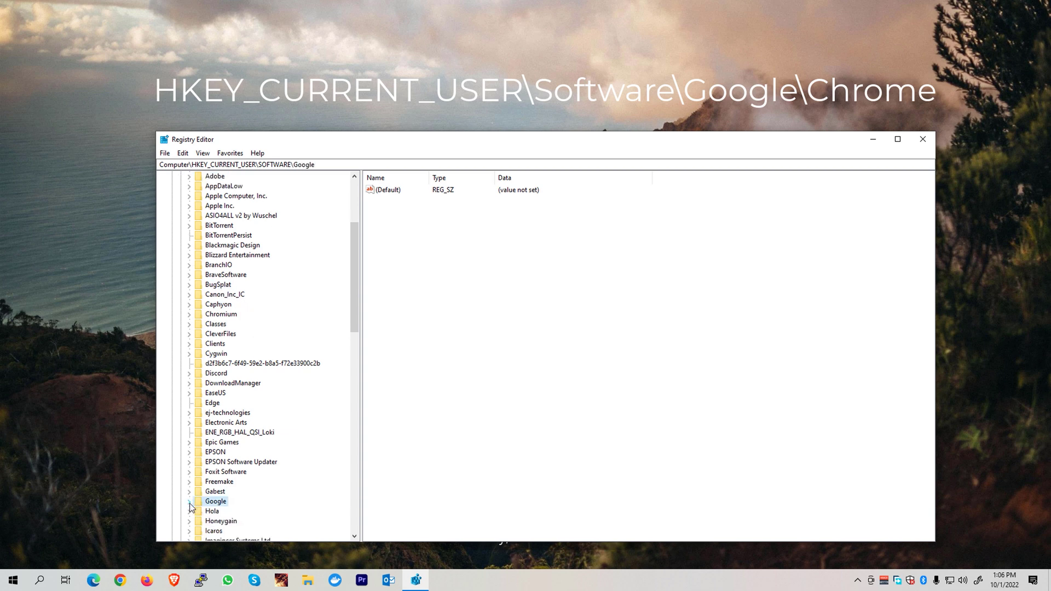
click(190, 502)
click(209, 479)
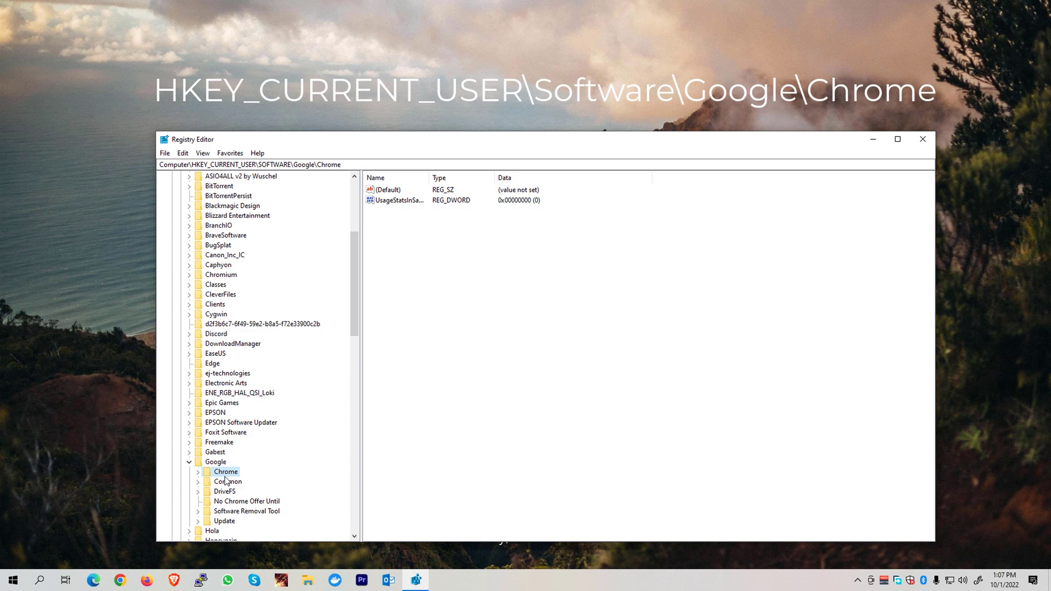
click(165, 154)
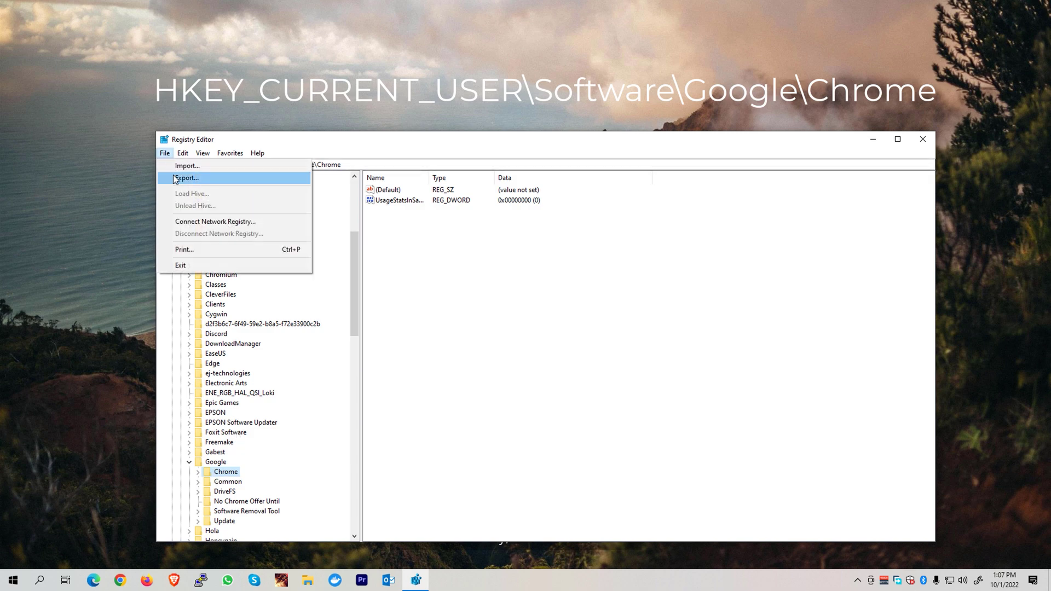
Step: Export the Chrome key as Backup_1.reg into a newly created Documents\Backup folder
click(175, 178)
click(396, 186)
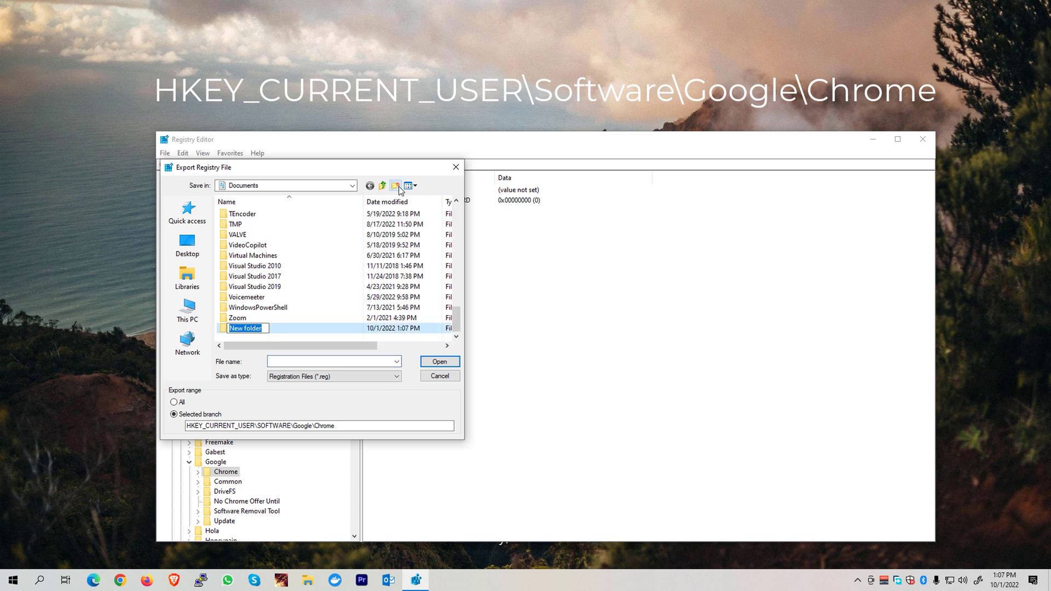
text(Backup)
key(Return)
double_click(337, 327)
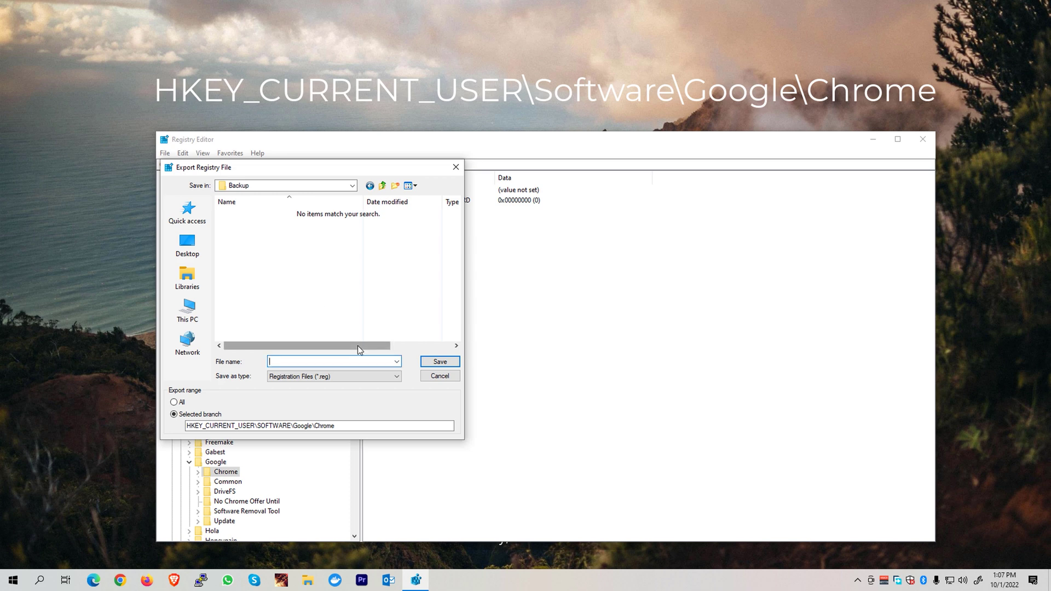
text(Backup_1)
click(423, 361)
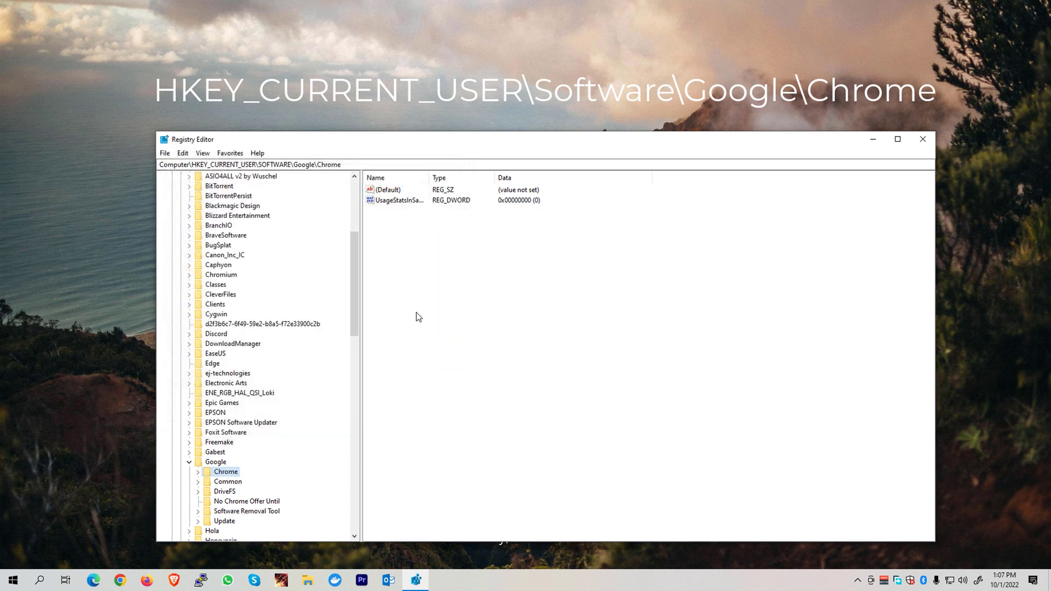
Step: Delete the HKCU Google\Chrome key and dismiss the resulting deletion error
right_click(227, 475)
click(271, 397)
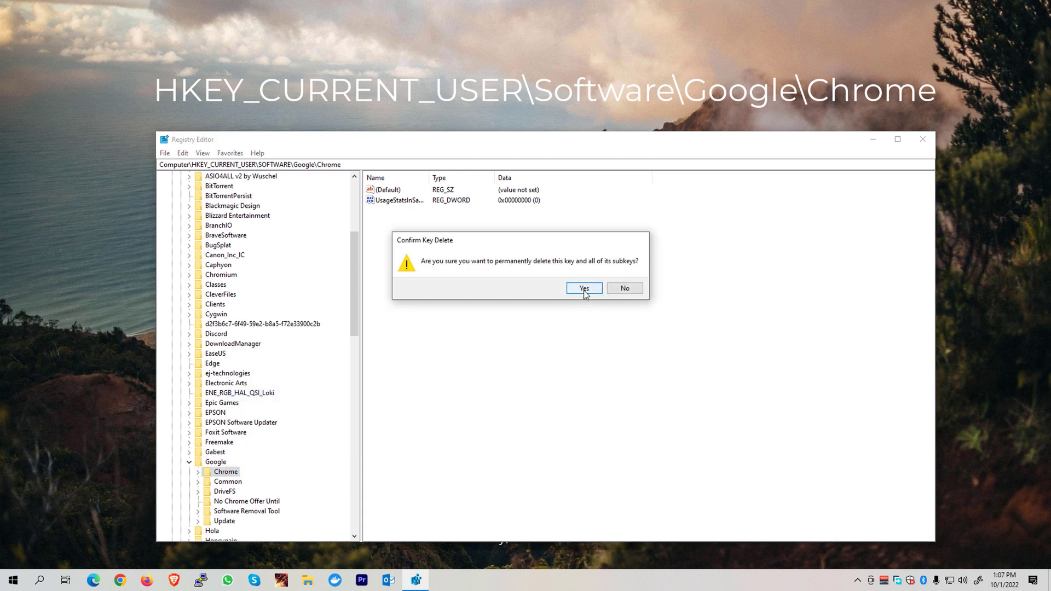
click(583, 288)
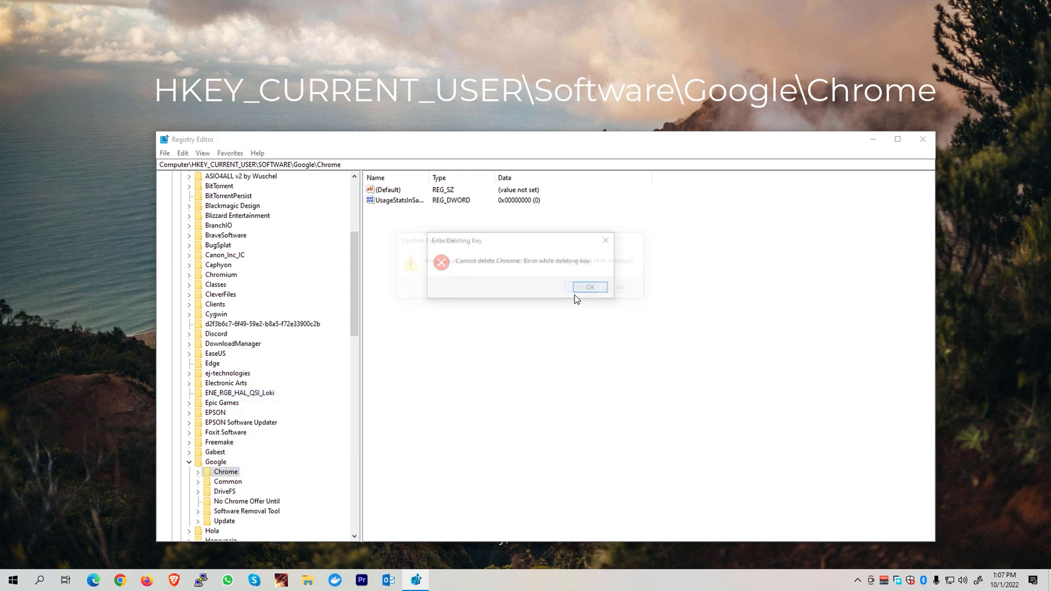
click(588, 287)
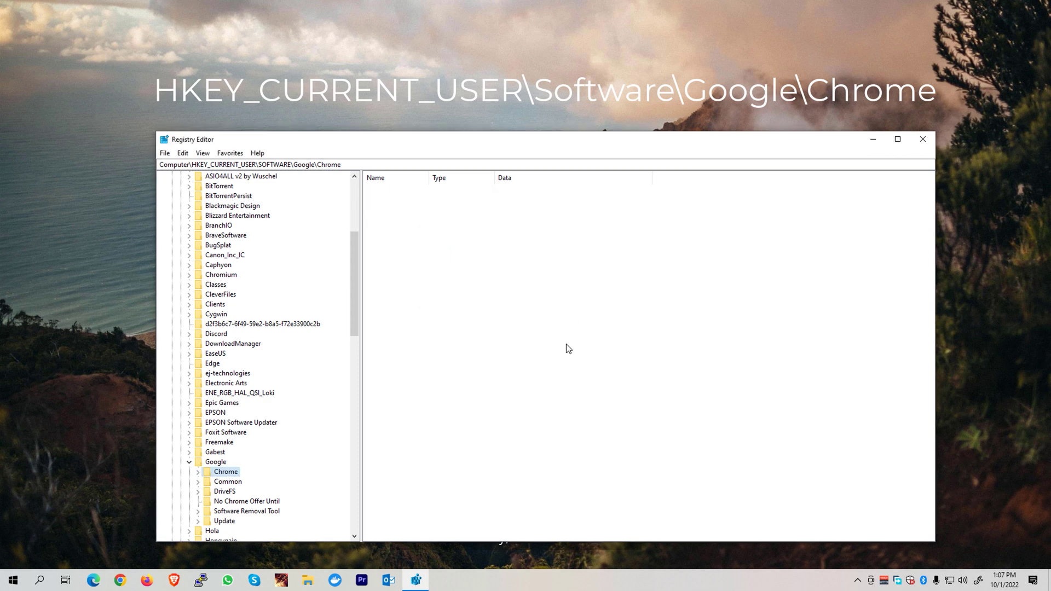
Step: Expand Chrome to inspect the leftover NativeMessagingHosts subkey
click(200, 472)
click(260, 482)
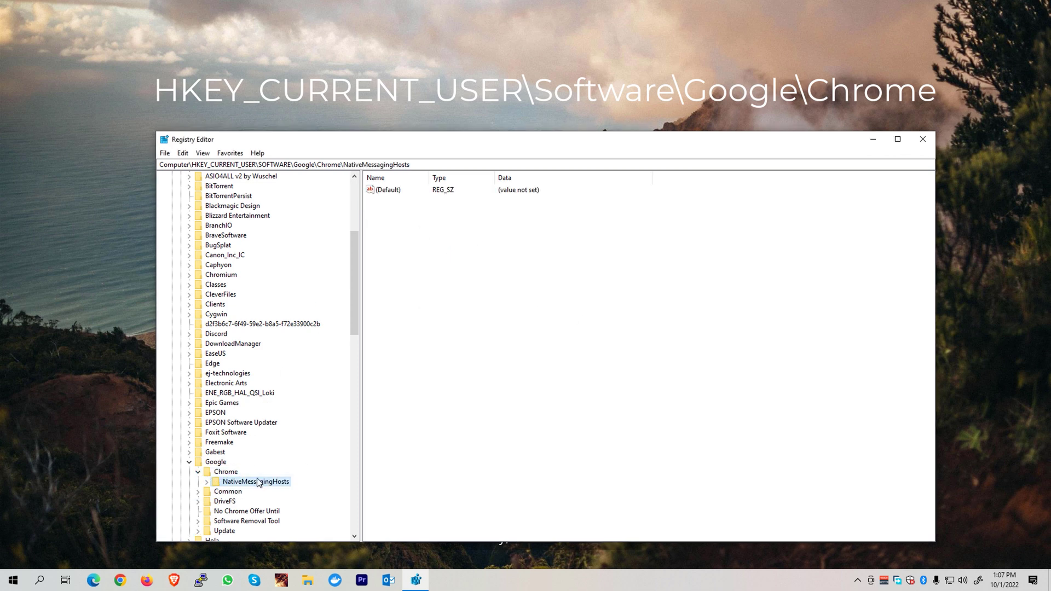
click(240, 472)
Step: Collapse Google, then expand HKEY_CURRENT_USER\SOFTWARE\Policies and select its Google subkey
key(Left)
key(Left)
key(Left)
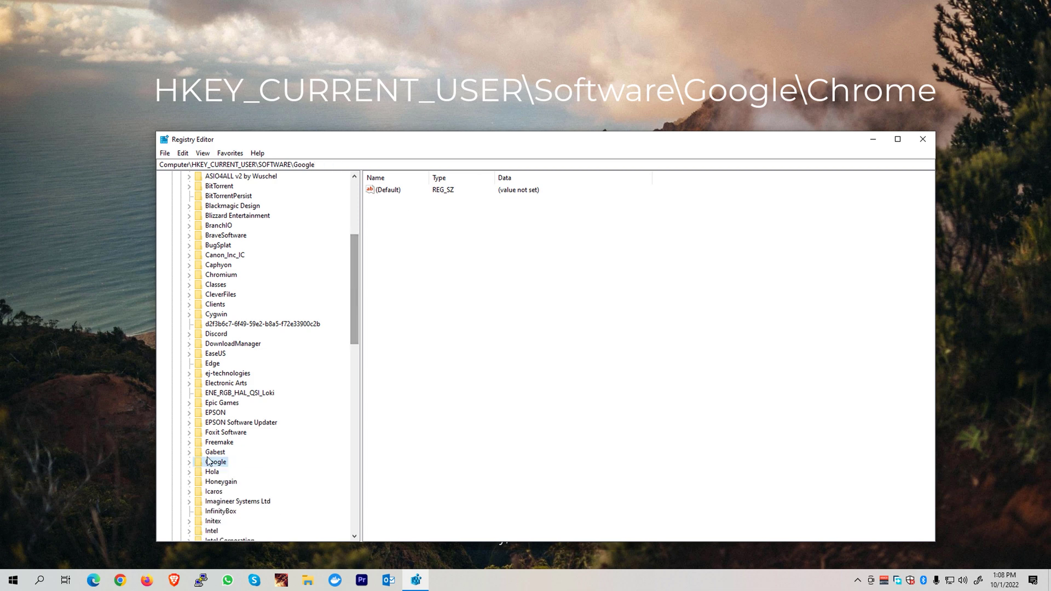
drag(353, 296, 356, 412)
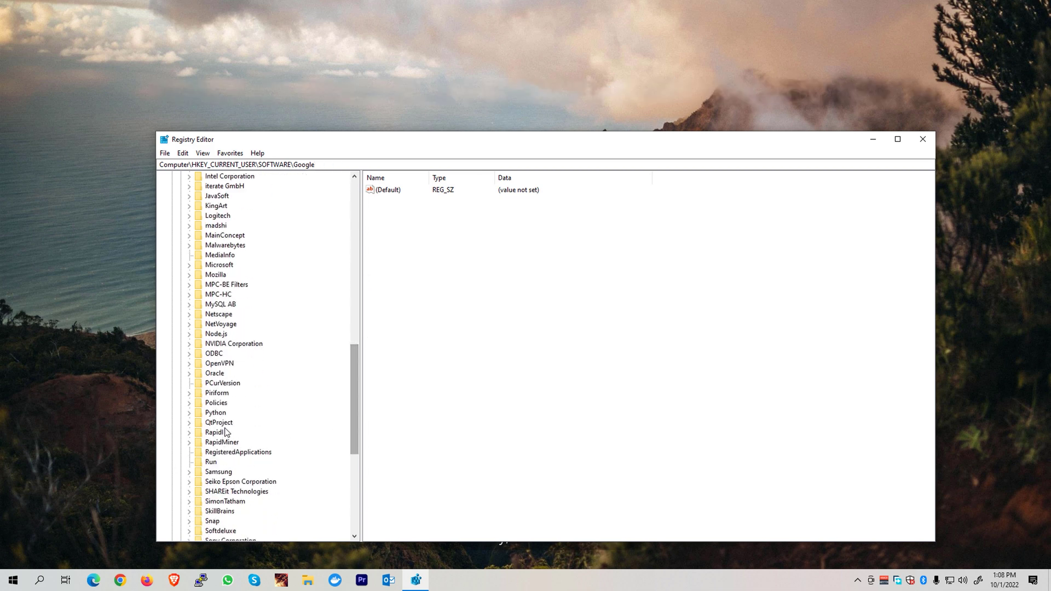
click(213, 404)
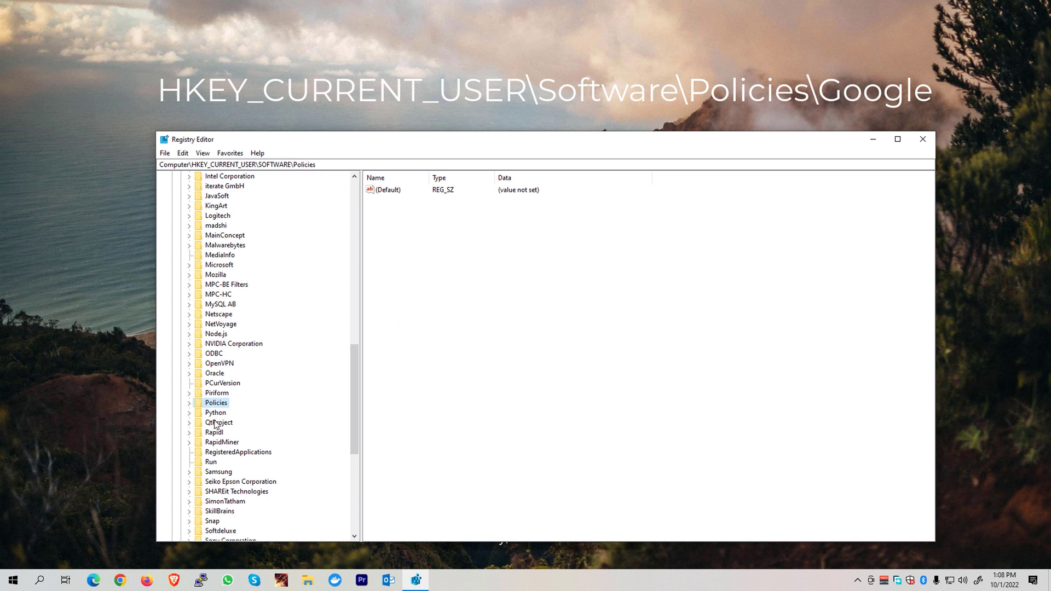
click(189, 403)
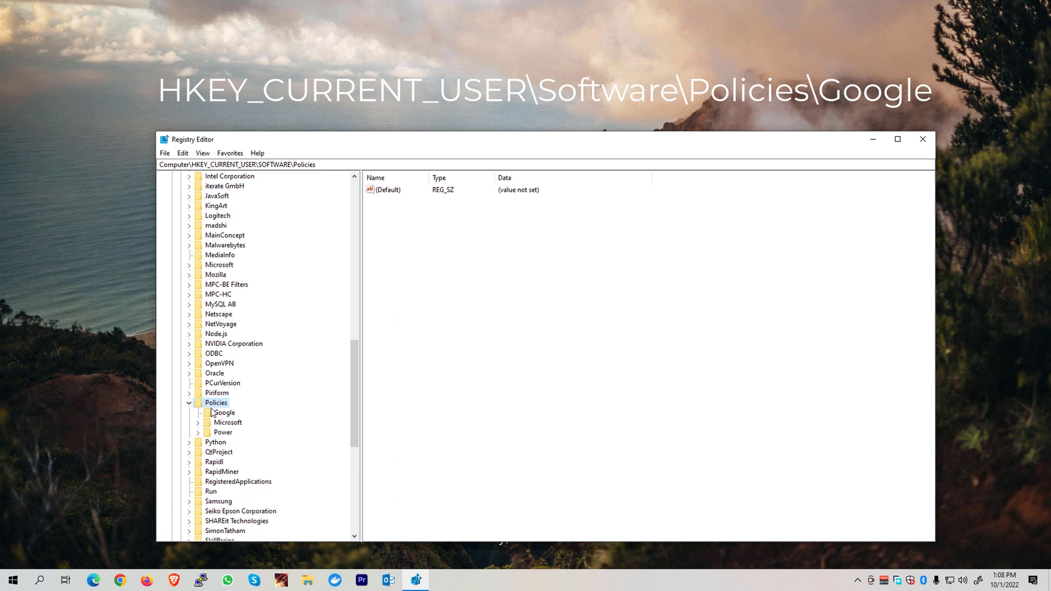
click(212, 414)
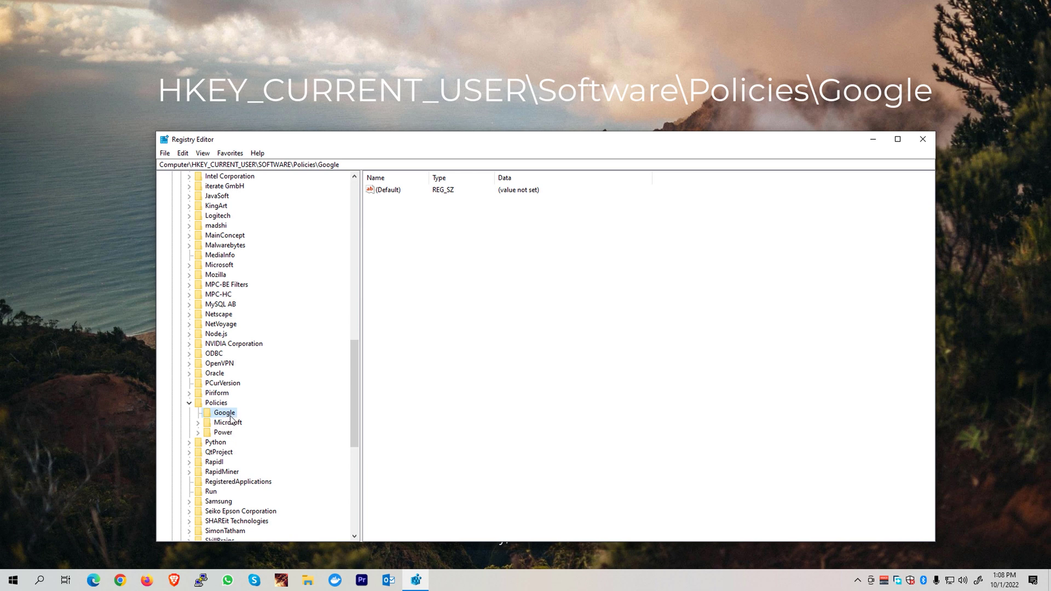
click(166, 154)
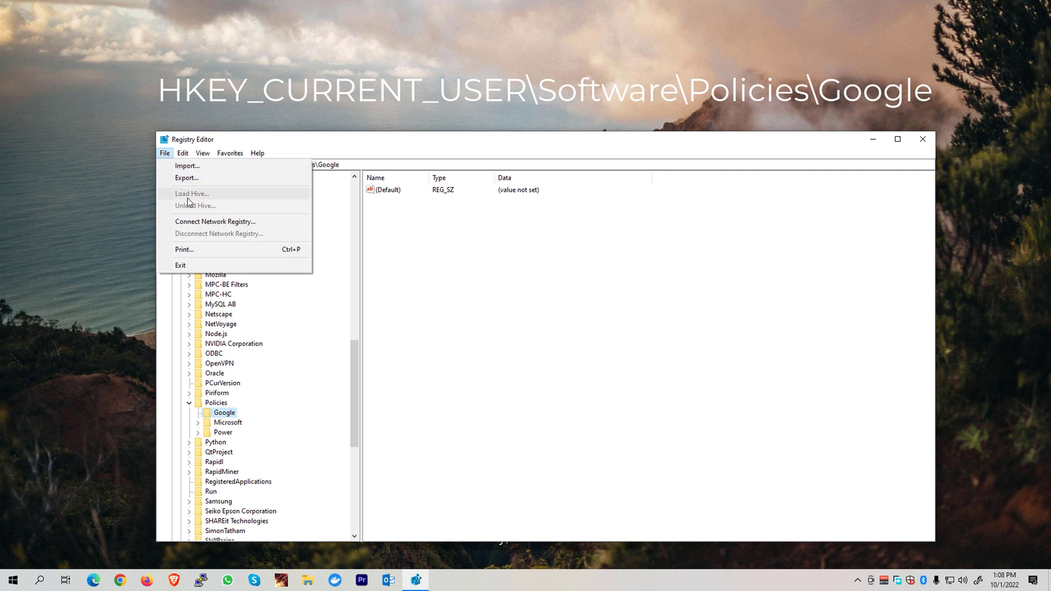
Step: Export the Policies\Google key as Backup_2 into the Backup folder
click(186, 177)
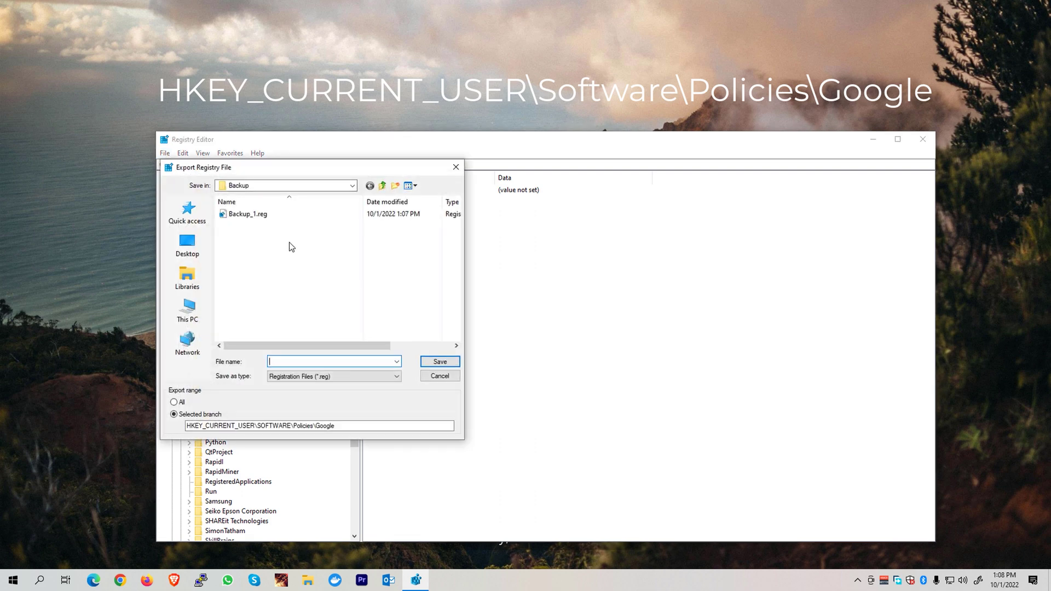
text(Backup_)
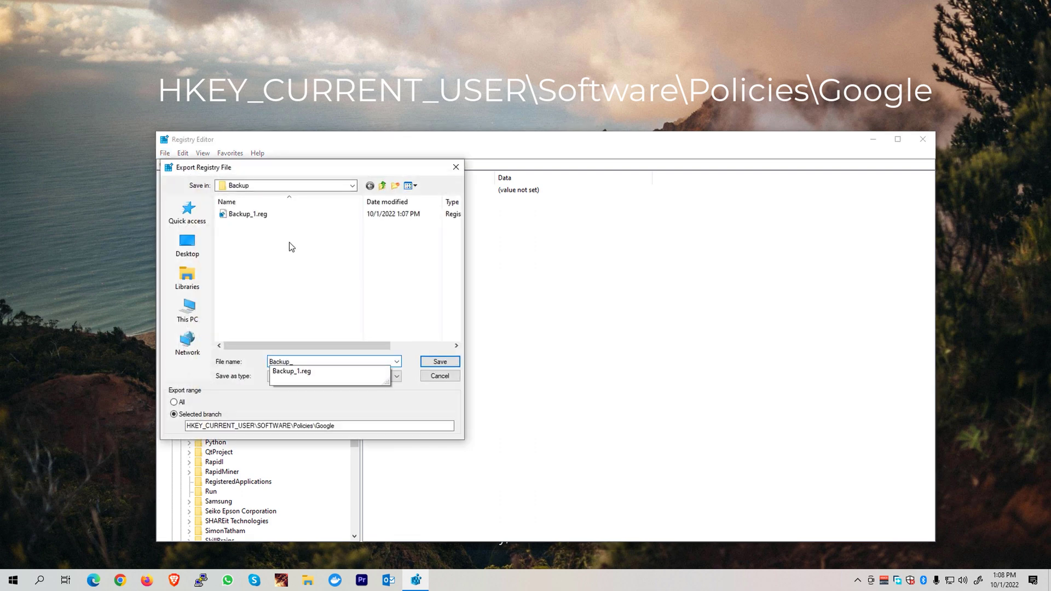
text(2)
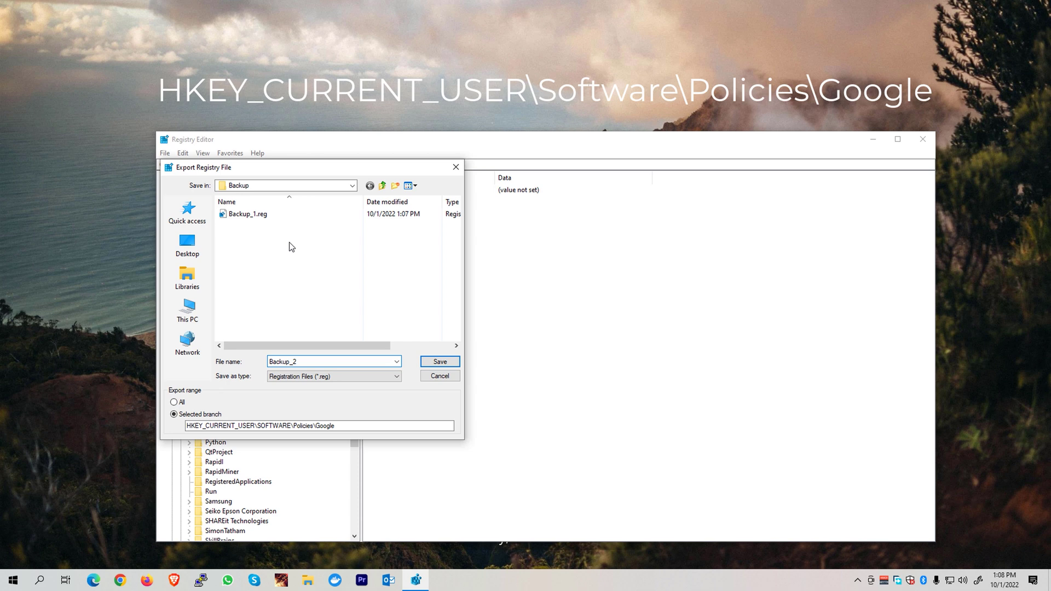
click(427, 365)
Step: Delete the Policies\Google key, leaving only Microsoft and Power under Policies
right_click(226, 413)
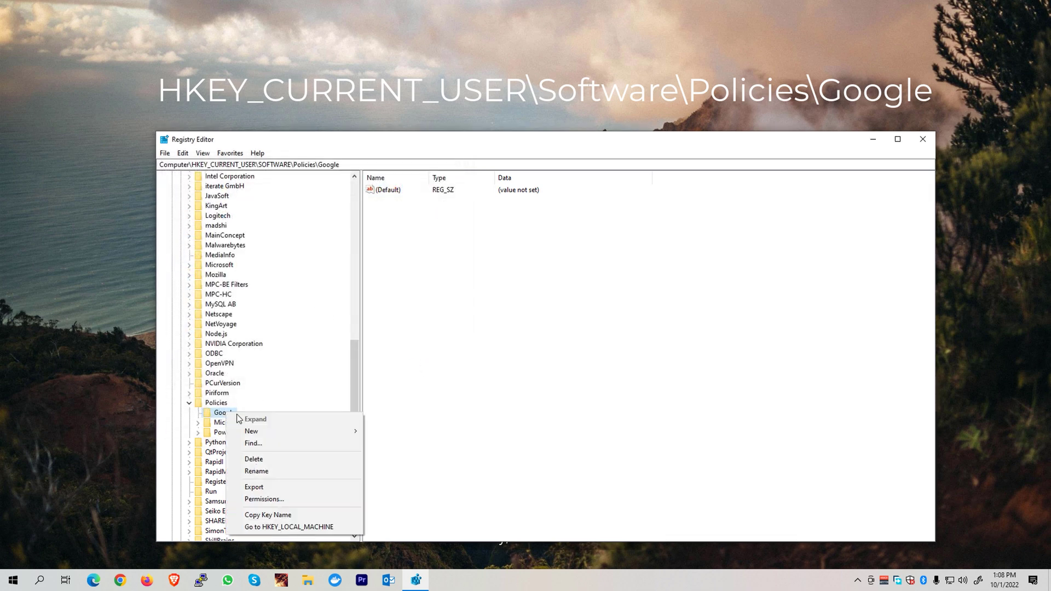
click(253, 459)
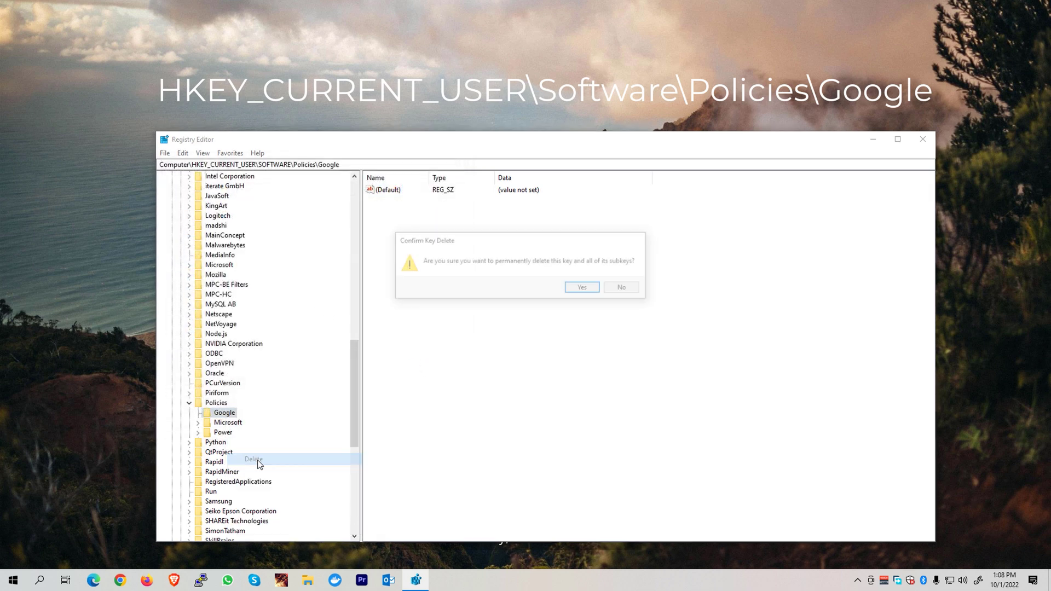
click(582, 286)
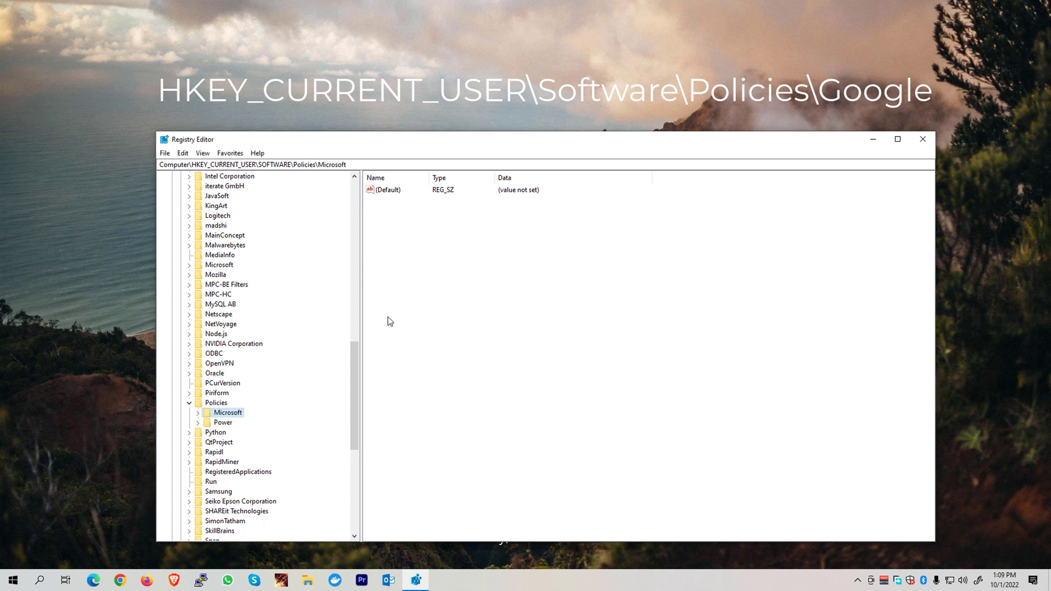
drag(354, 372, 350, 197)
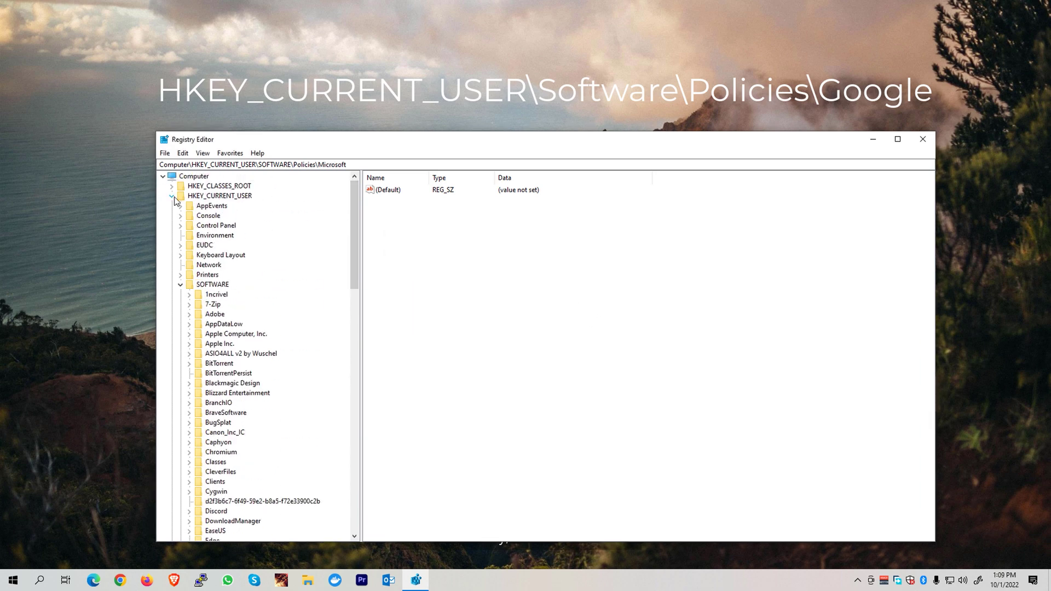
Step: Collapse HKEY_CURRENT_USER and expand HKEY_LOCAL_MACHINE\SOFTWARE
double_click(172, 196)
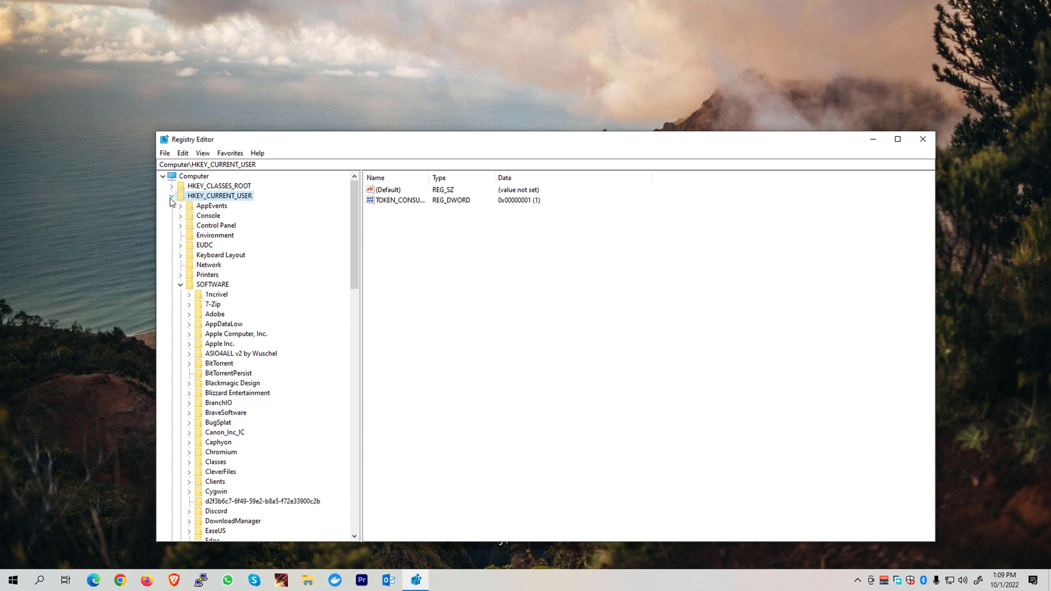
click(171, 197)
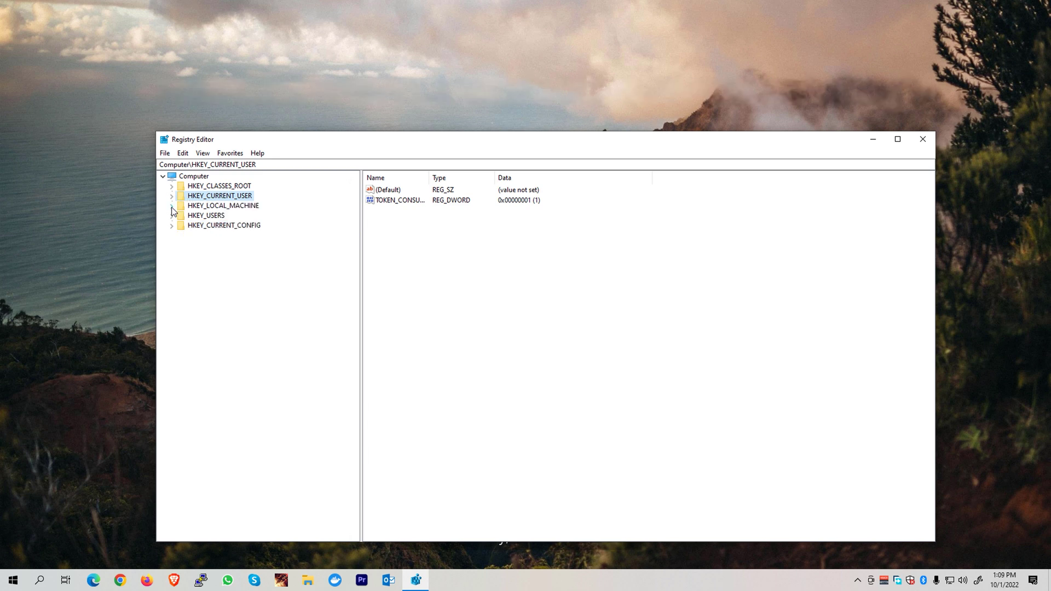
click(172, 206)
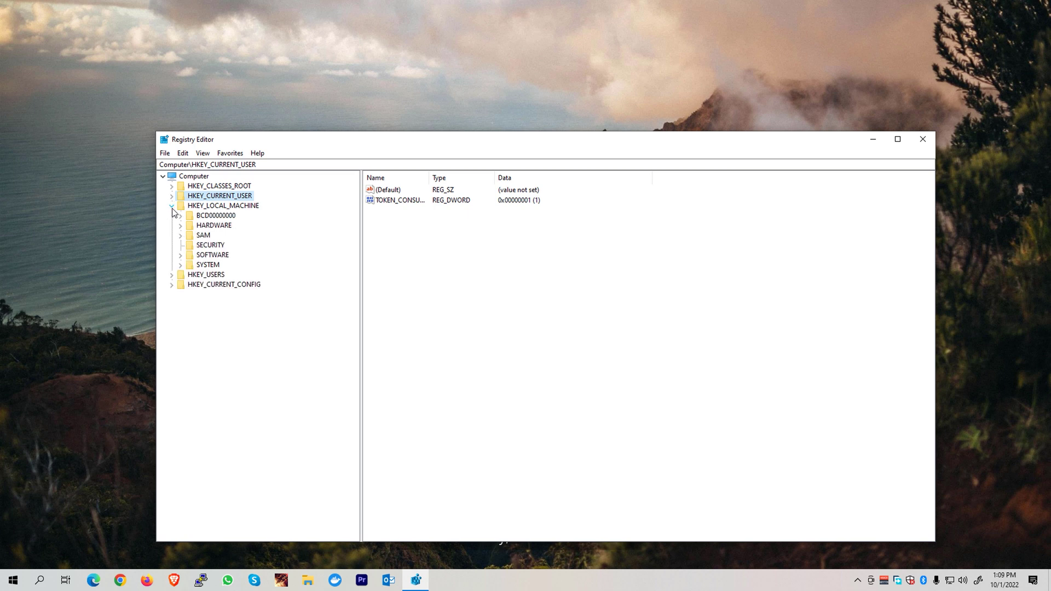
click(181, 255)
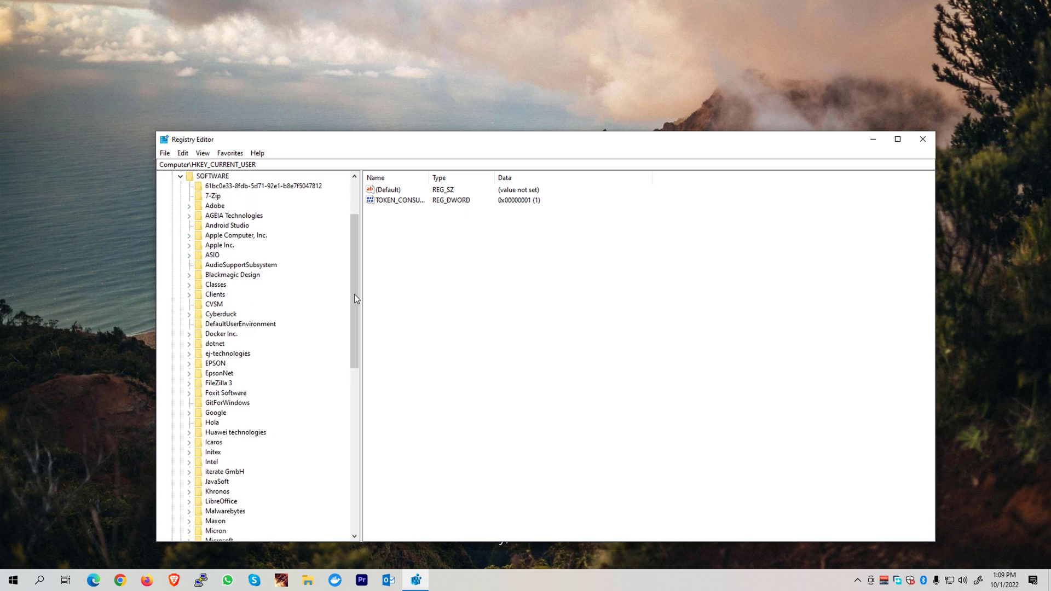
drag(354, 294, 359, 393)
Step: Expand HKLM\SOFTWARE\Google\Chrome to reveal its Extensions and NativeMessagingHosts subkeys
click(214, 207)
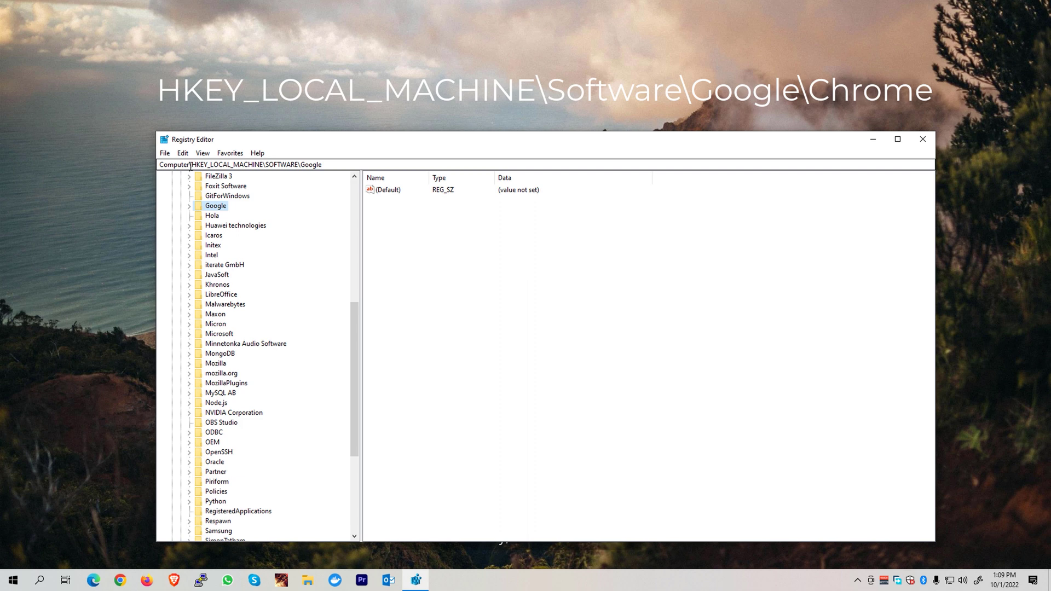
drag(192, 164, 263, 164)
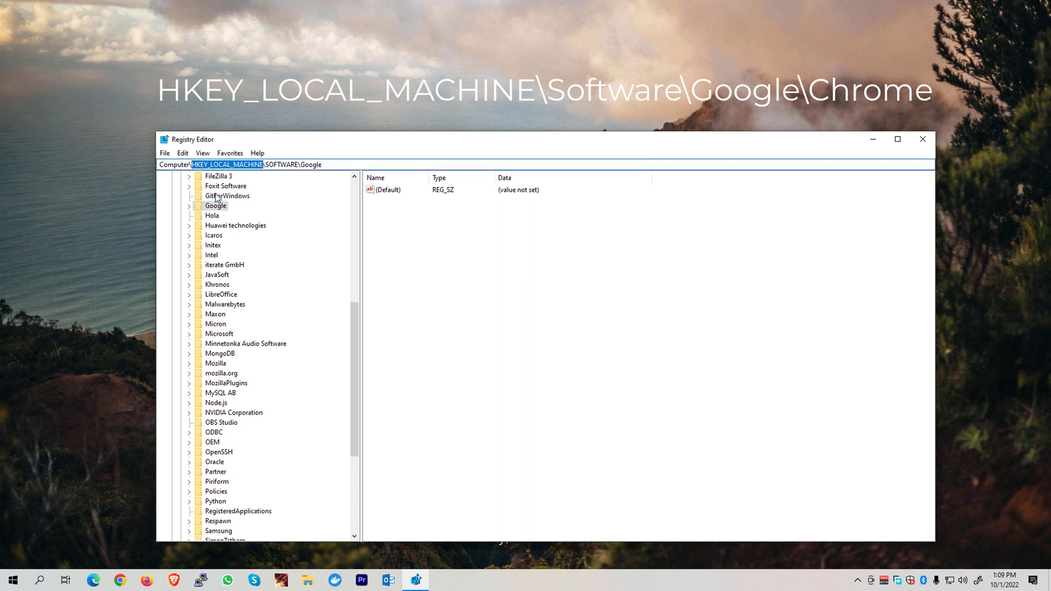
click(195, 209)
click(190, 208)
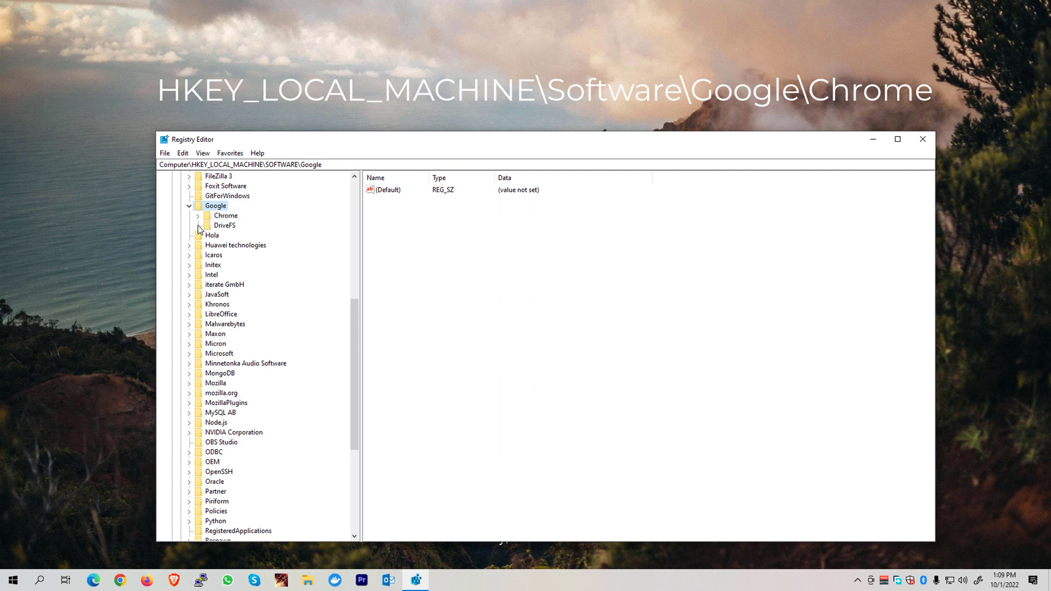
click(199, 216)
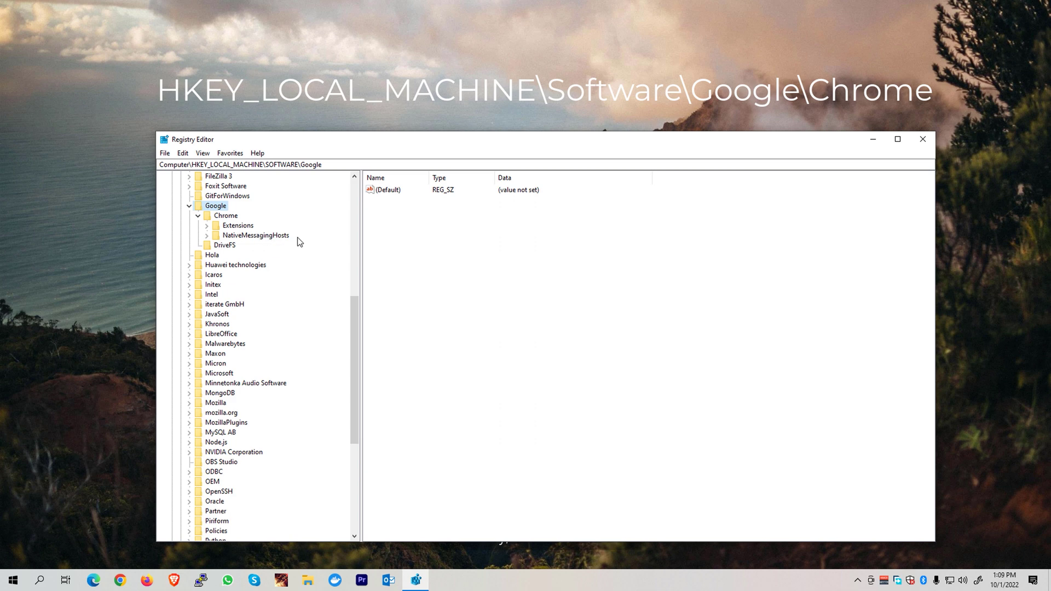
Step: Export the HKLM SOFTWARE\Google\Chrome key to a backup file named Backup_3
click(227, 216)
click(164, 153)
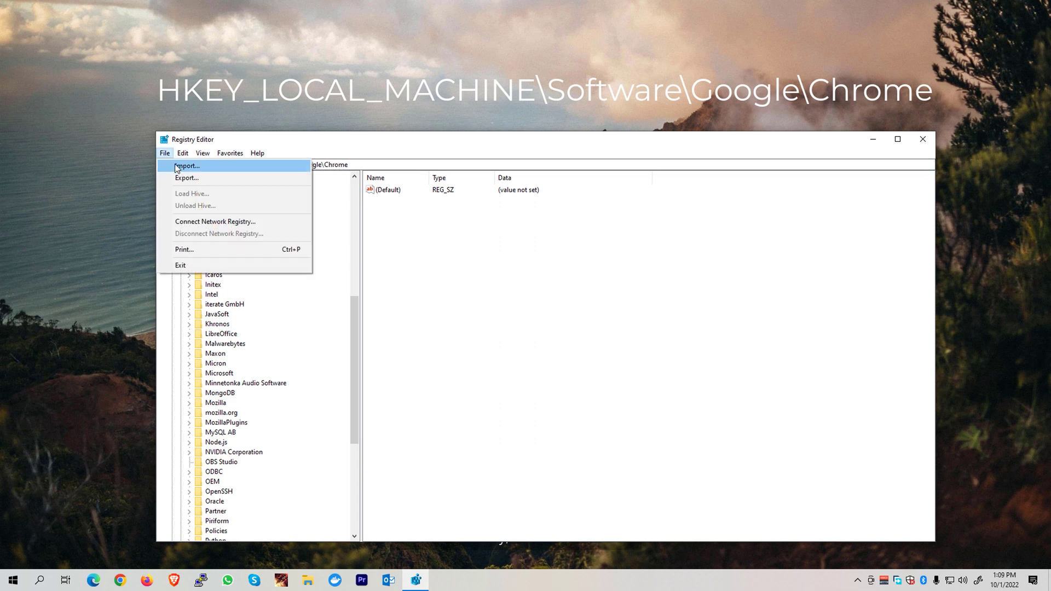
click(187, 180)
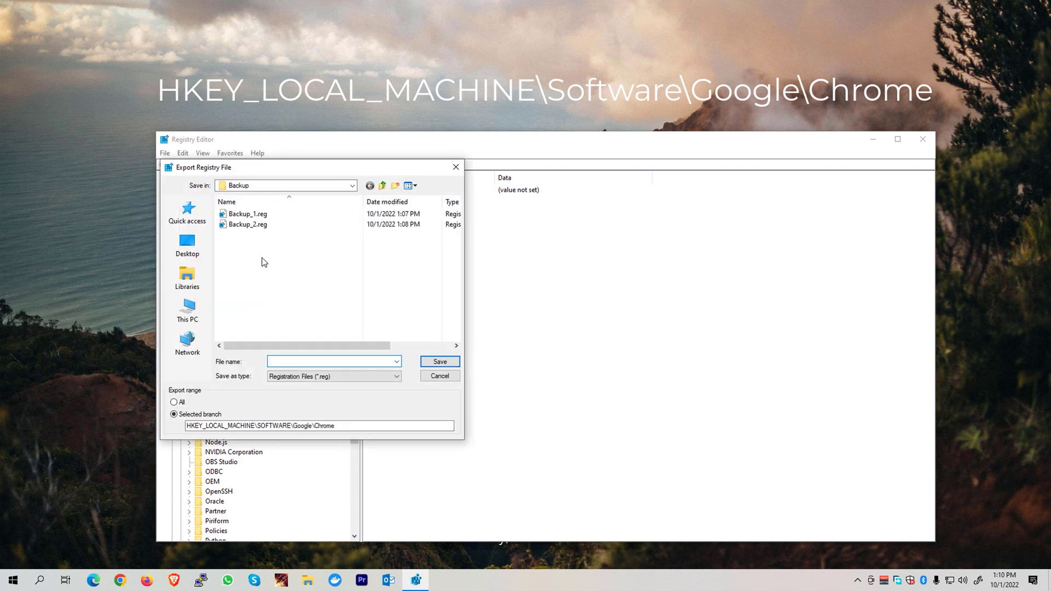
text(Backup_3)
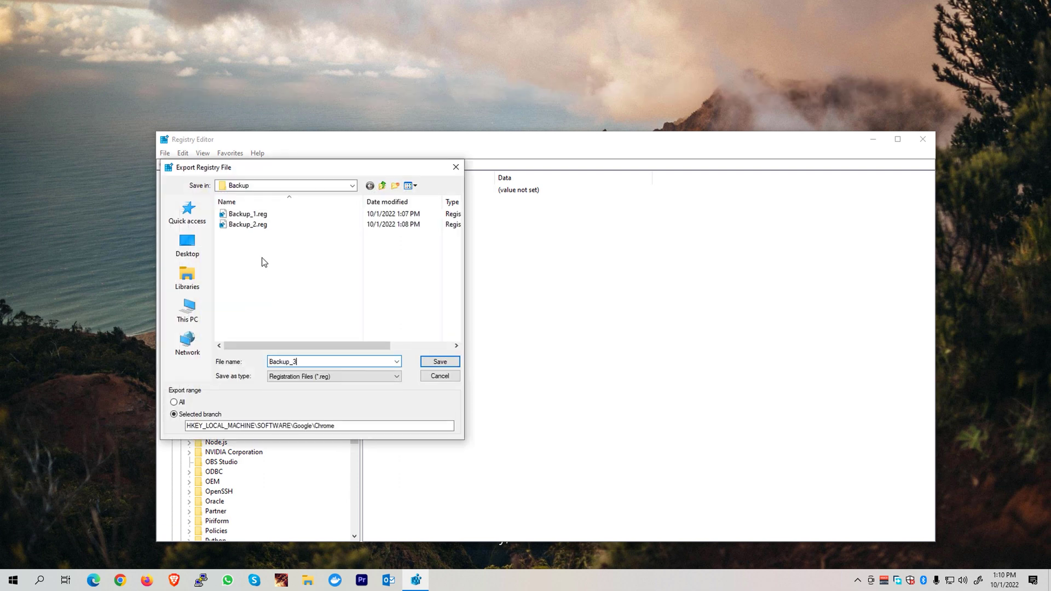
key(Return)
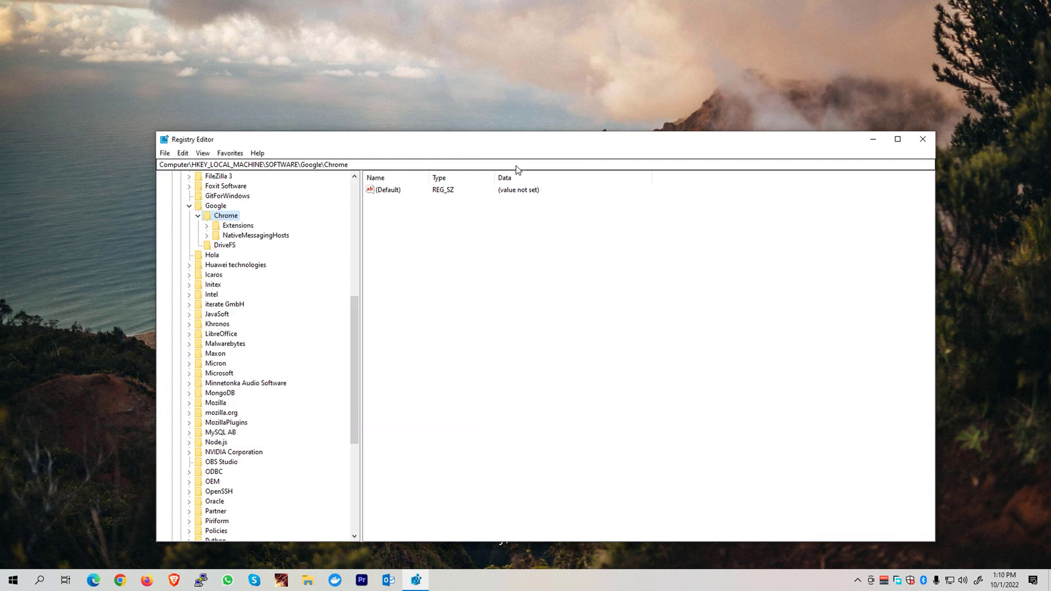
Step: Delete the Chrome key, confirming the deletion and dismissing the partial-delete error
right_click(232, 221)
click(257, 265)
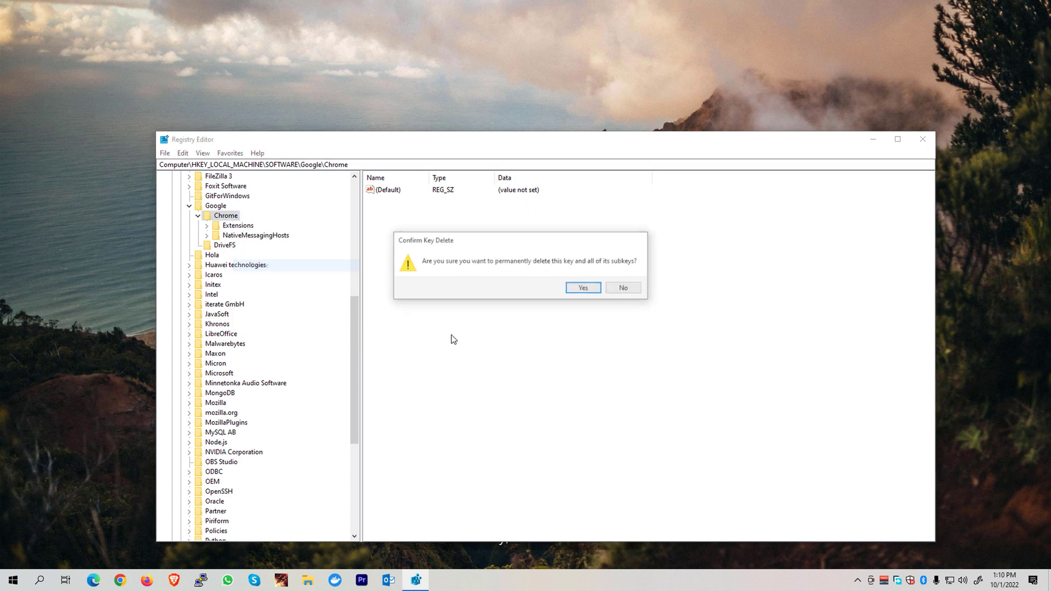
click(568, 291)
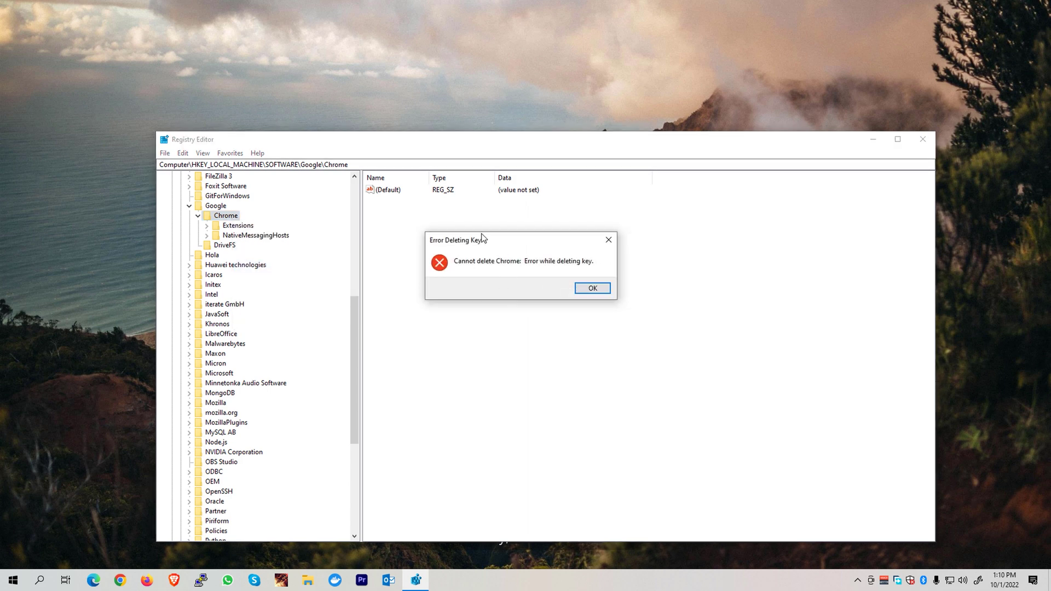
click(596, 289)
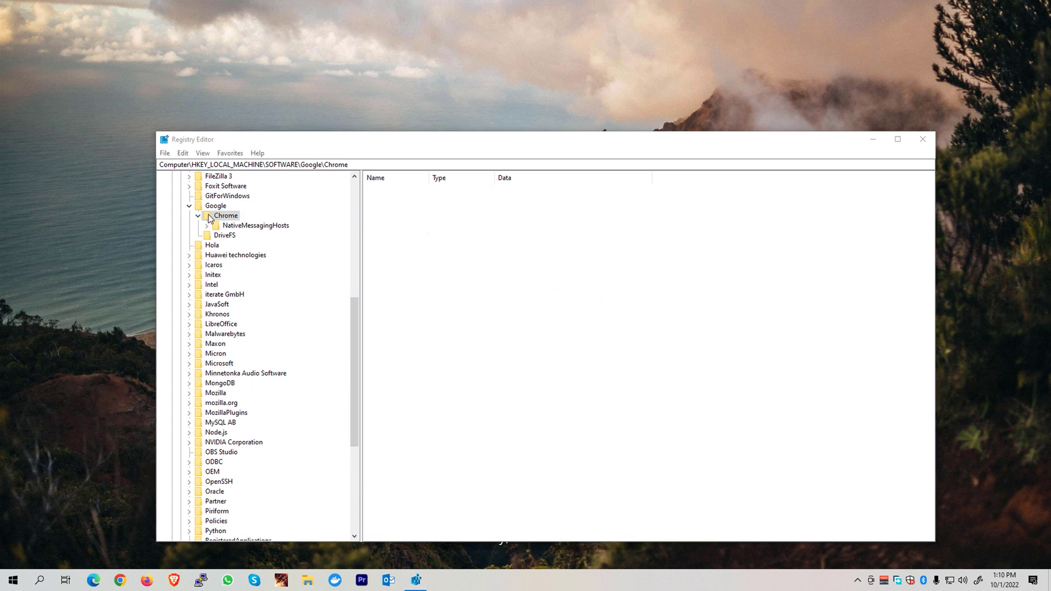
Step: Export the HKLM SOFTWARE\Policies\Google key to a backup file named Backup_4
click(190, 208)
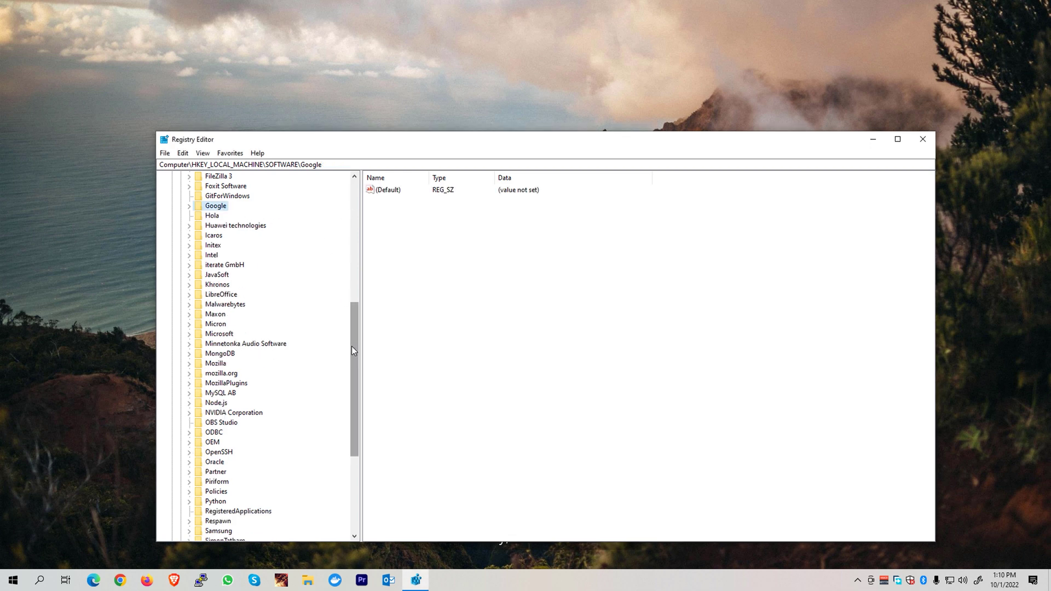
drag(352, 350, 361, 377)
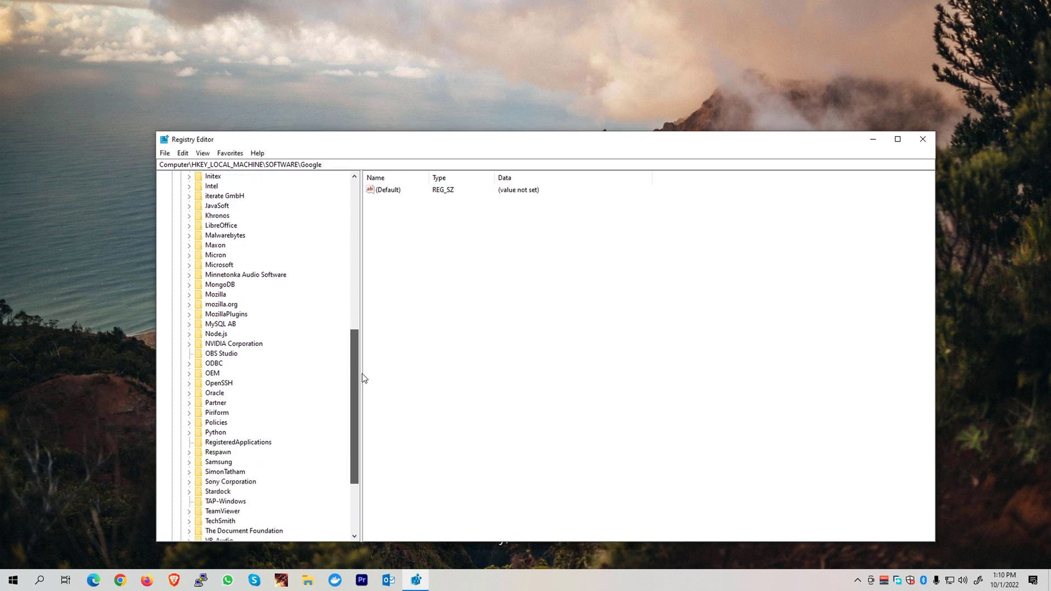
click(190, 423)
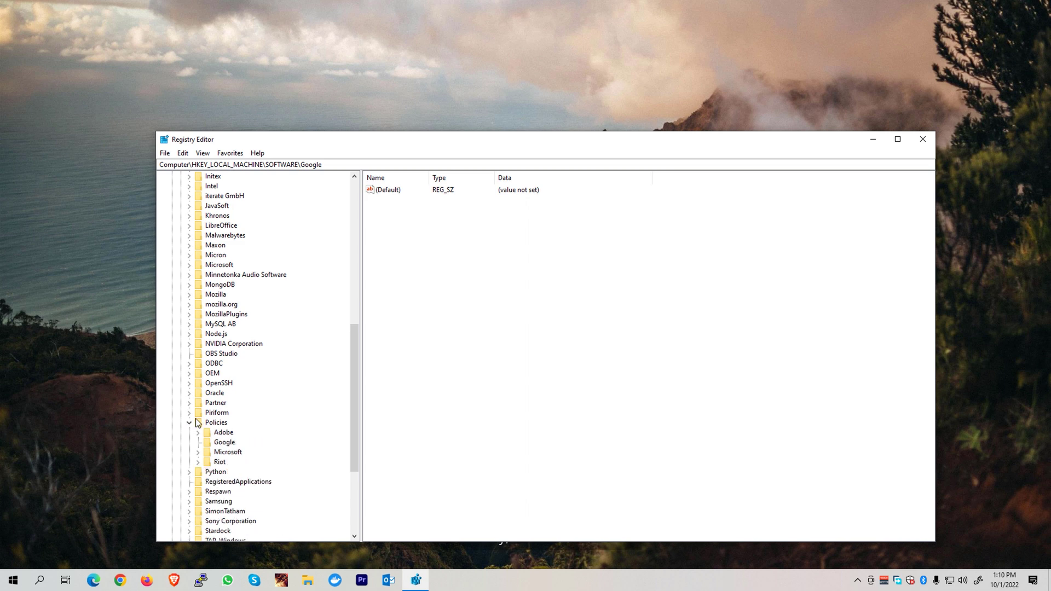
click(213, 446)
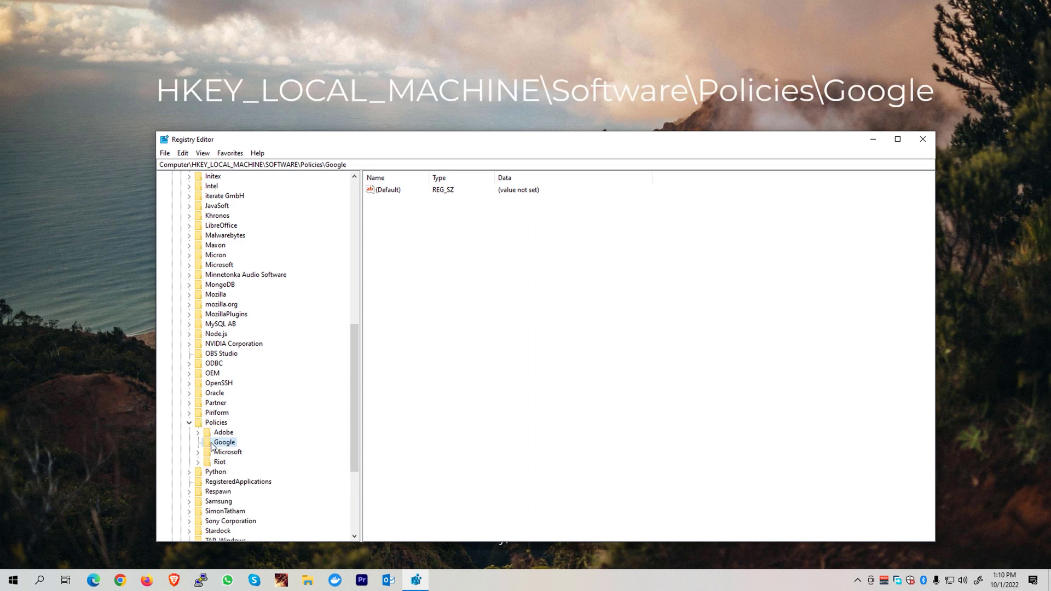
click(164, 153)
click(205, 179)
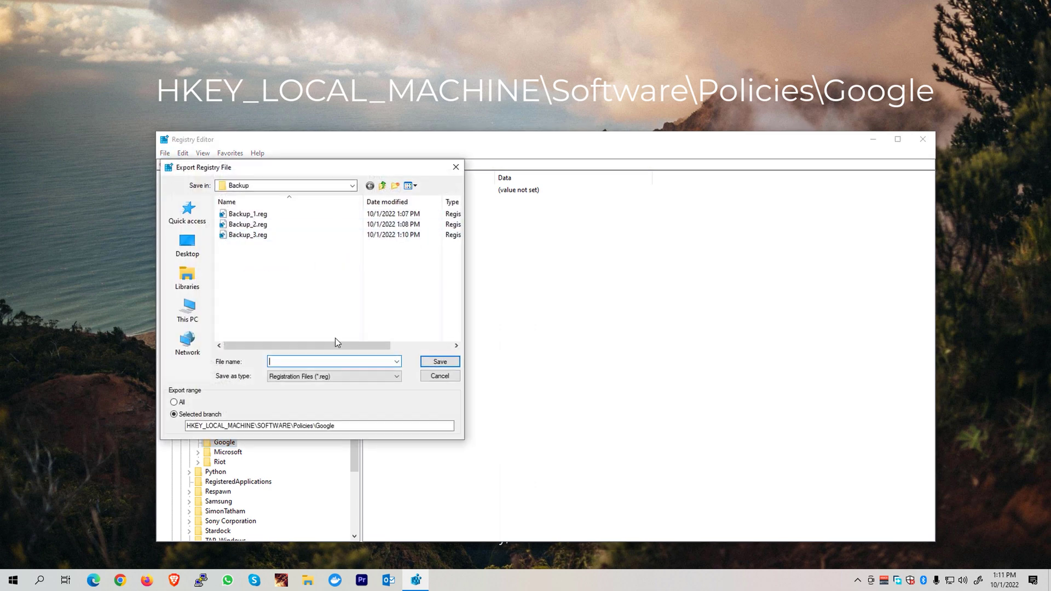
text(Backup_)
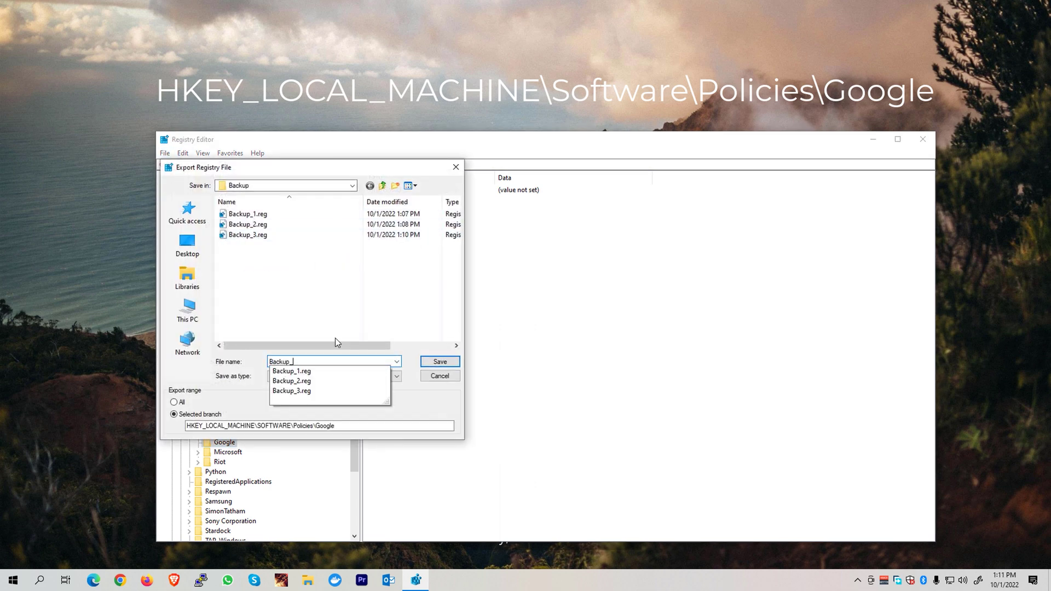
text(4)
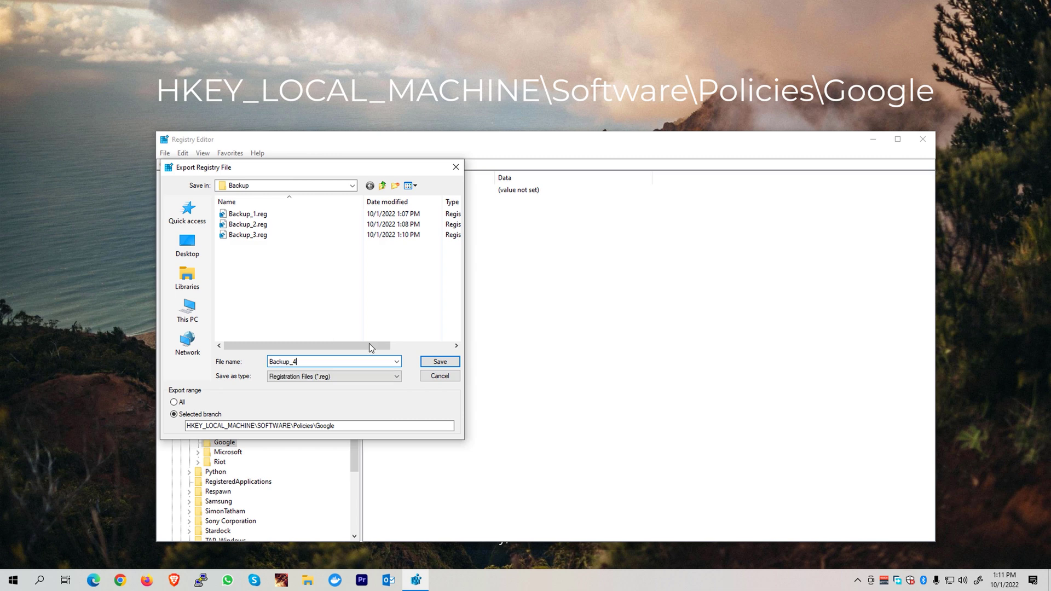
click(436, 362)
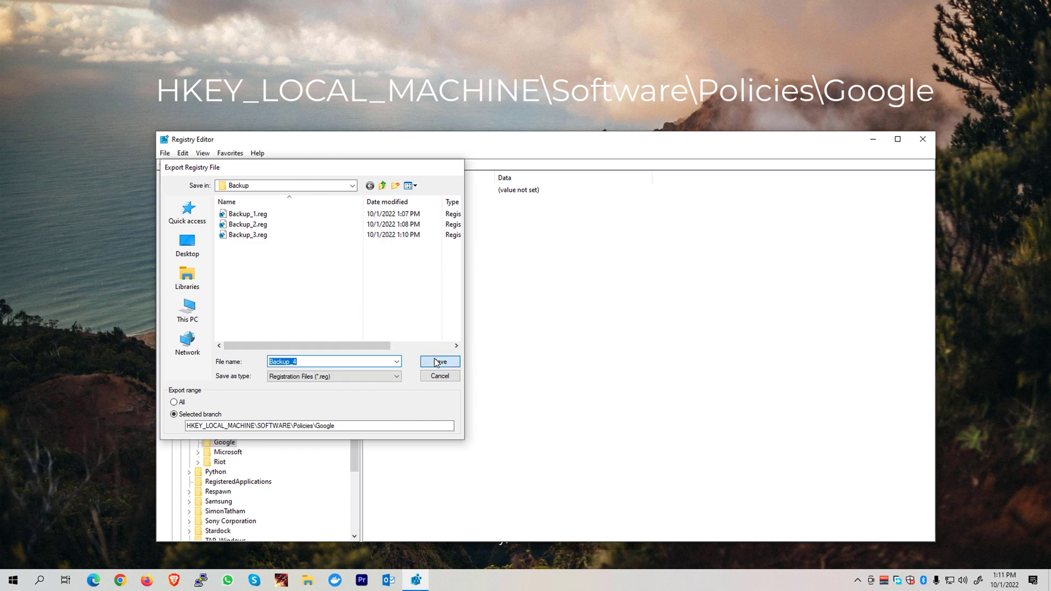
Step: Delete the Policies\Google key and confirm the deletion
right_click(215, 447)
click(241, 493)
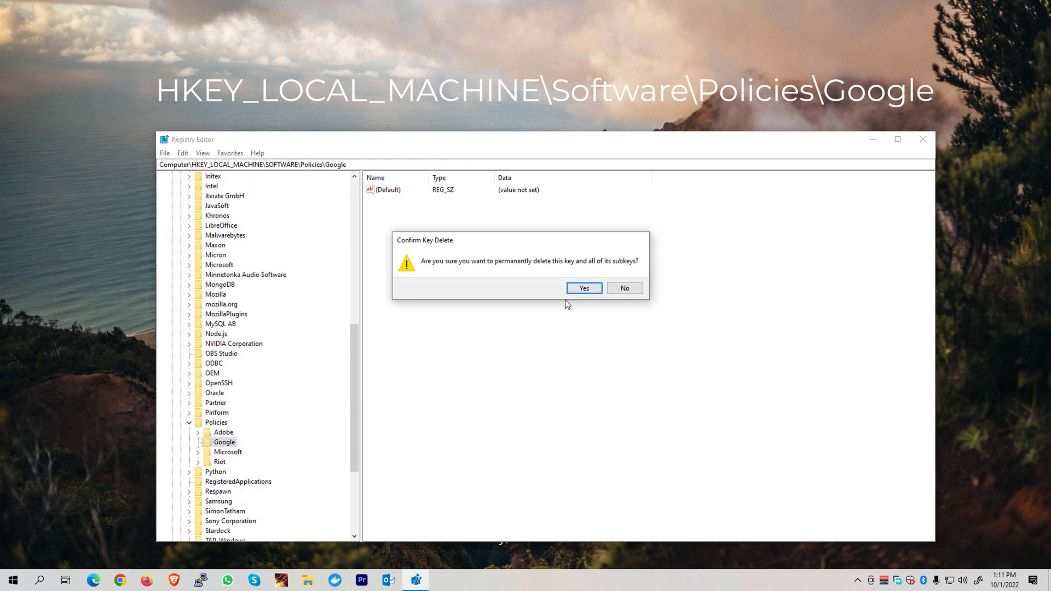
click(581, 289)
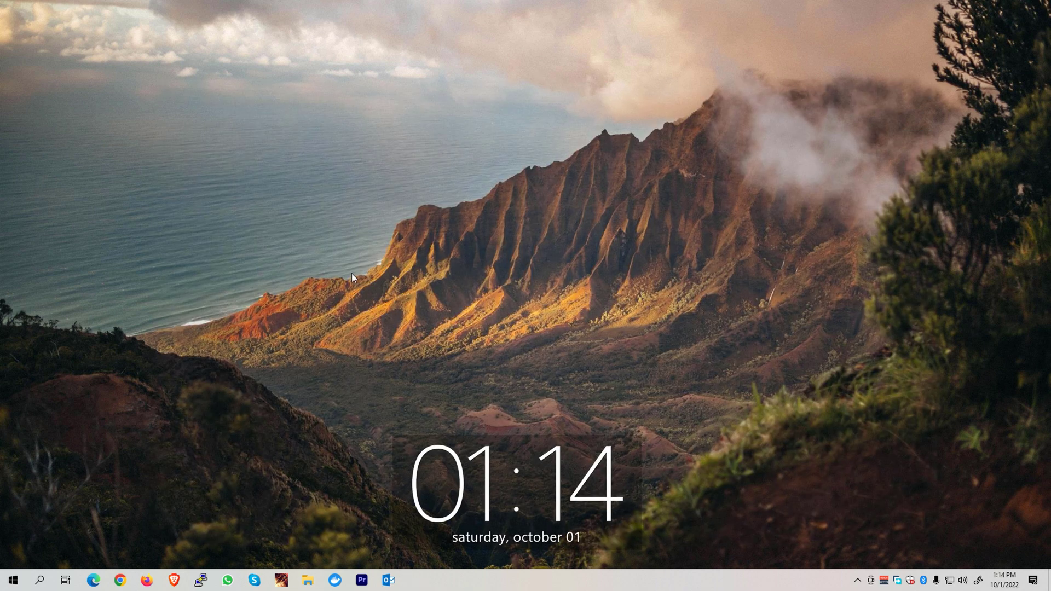
Step: Relaunch Chrome from the taskbar to a New Tab page, opening and closing its three-dot menu
click(119, 579)
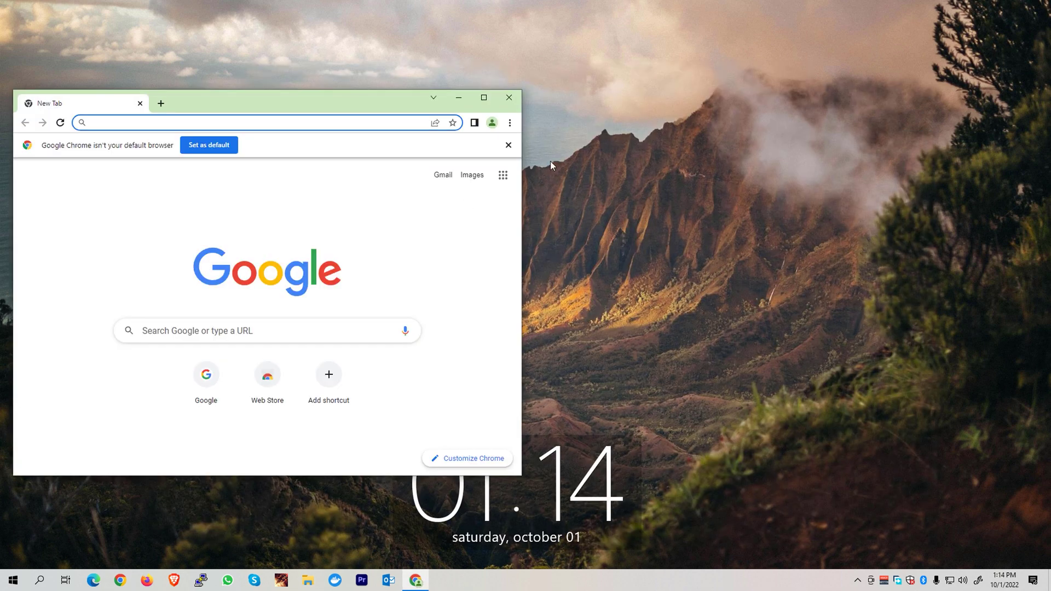
click(510, 123)
click(332, 205)
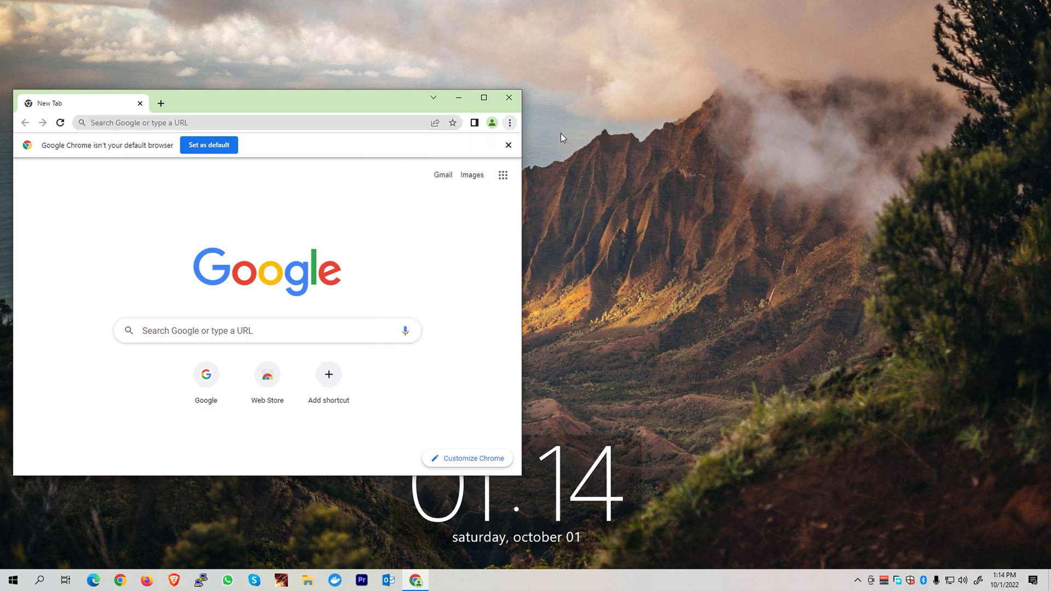